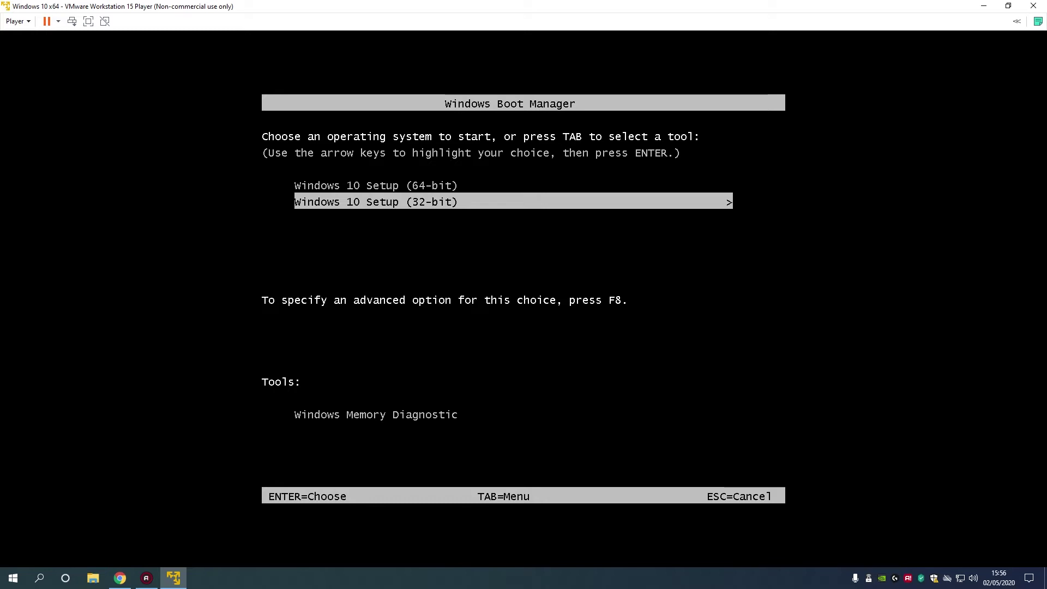
- Boot the 64-bit Windows 10 setup and start the installation with Français (France) language and formats and the Français keyboard
{"action": "key", "text": "Up"}
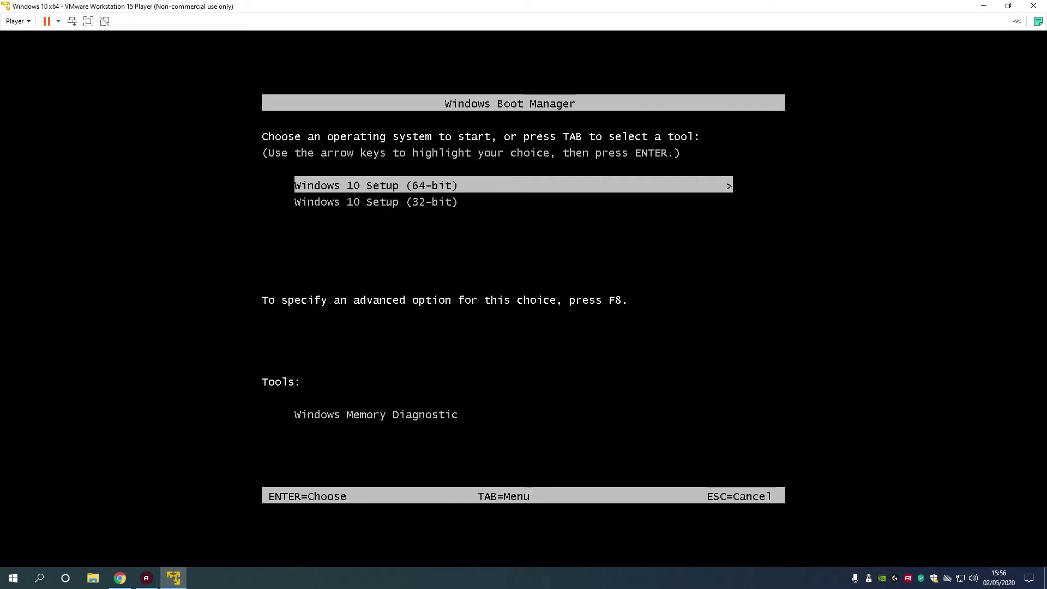
{"action": "key", "text": "Return"}
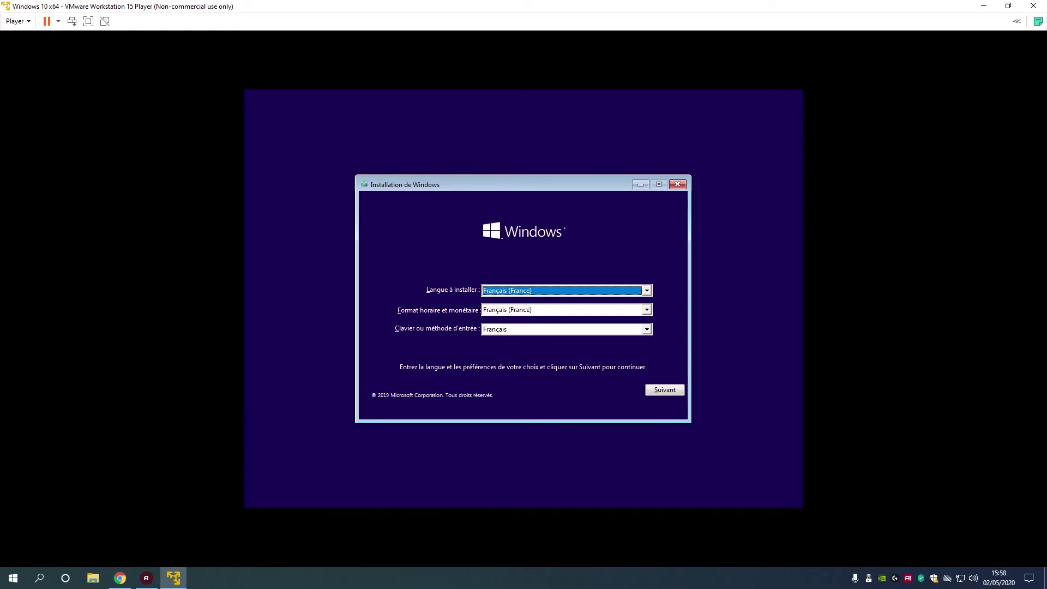
{"action": "left_click", "coordinate": [658, 391]}
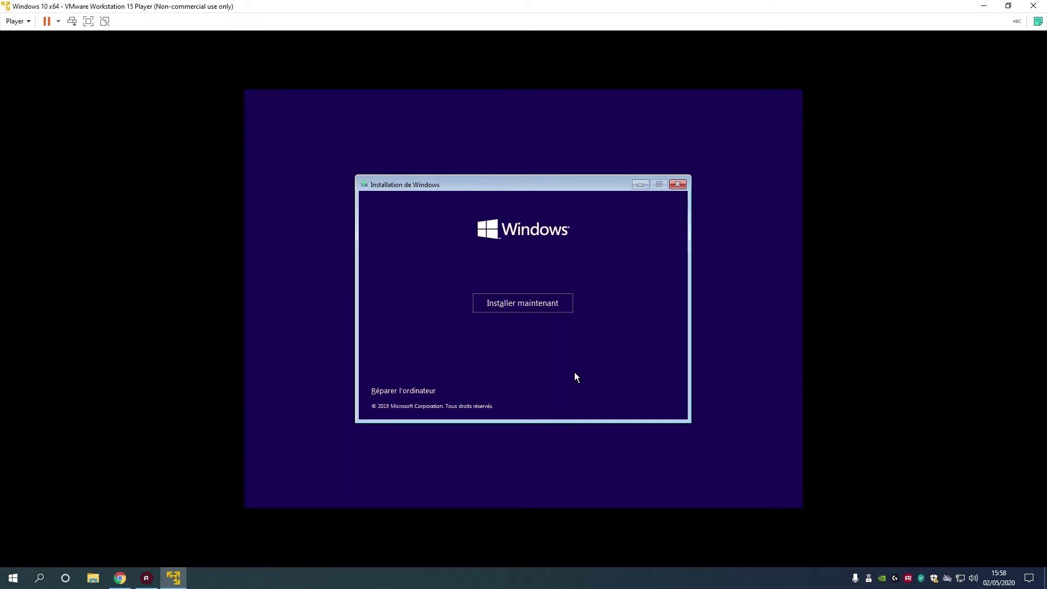
{"action": "left_click", "coordinate": [532, 309]}
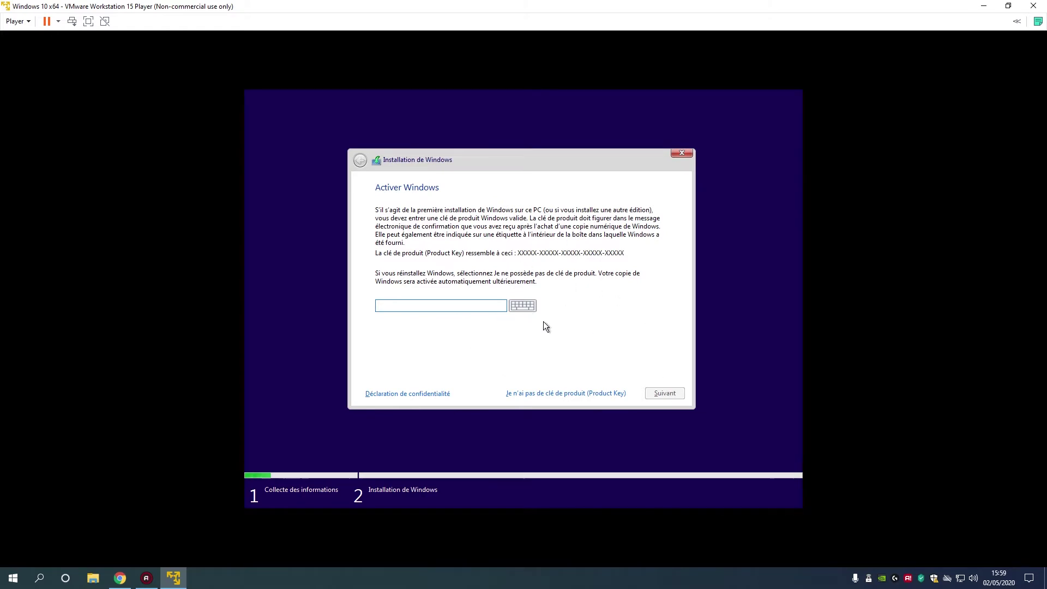
- Continue without a product key and choose Windows 10 Professionnel as the edition to install
{"action": "left_click", "coordinate": [530, 392]}
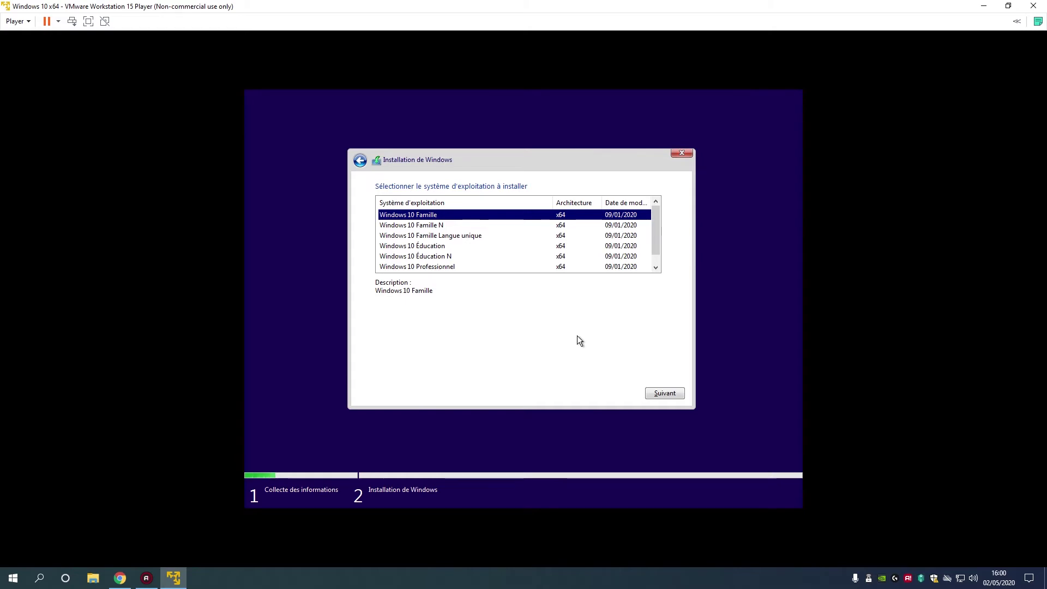
{"action": "key", "text": "Down"}
{"action": "key", "text": "Down"}
{"action": "key", "text": "Down"}
{"action": "key", "text": "Down"}
{"action": "key", "text": "Down"}
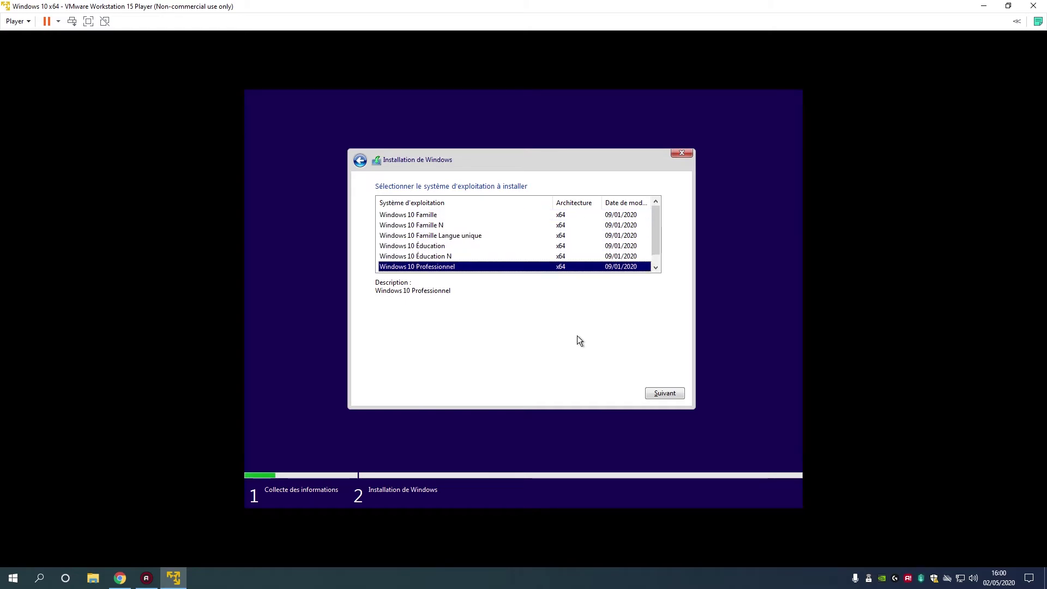
{"action": "left_click", "coordinate": [662, 393]}
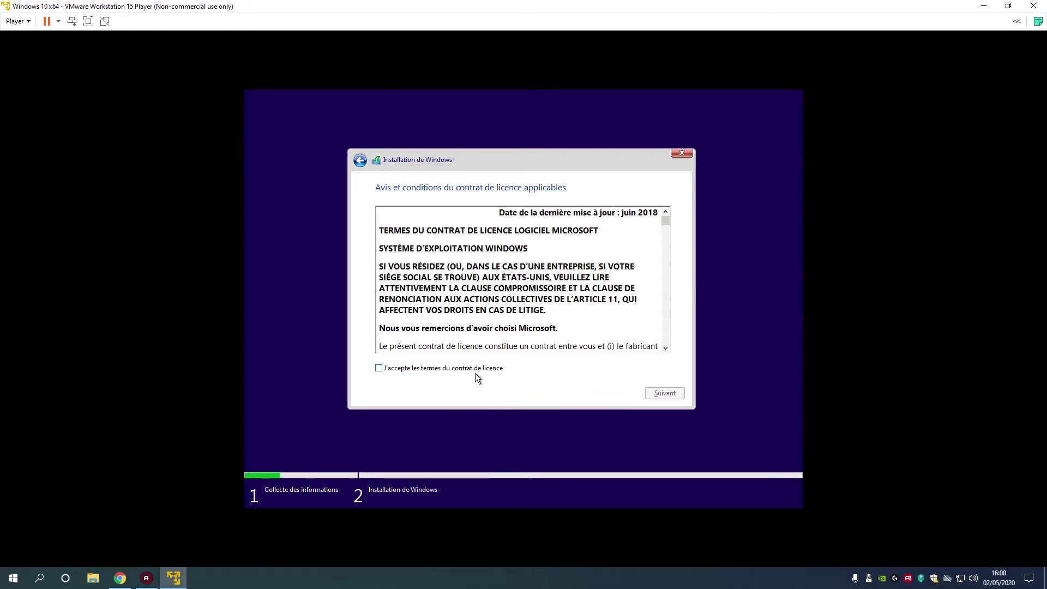
- Accept the licence terms and choose the custom, Windows-only installation type
{"action": "left_click", "coordinate": [412, 368]}
{"action": "left_click", "coordinate": [666, 392]}
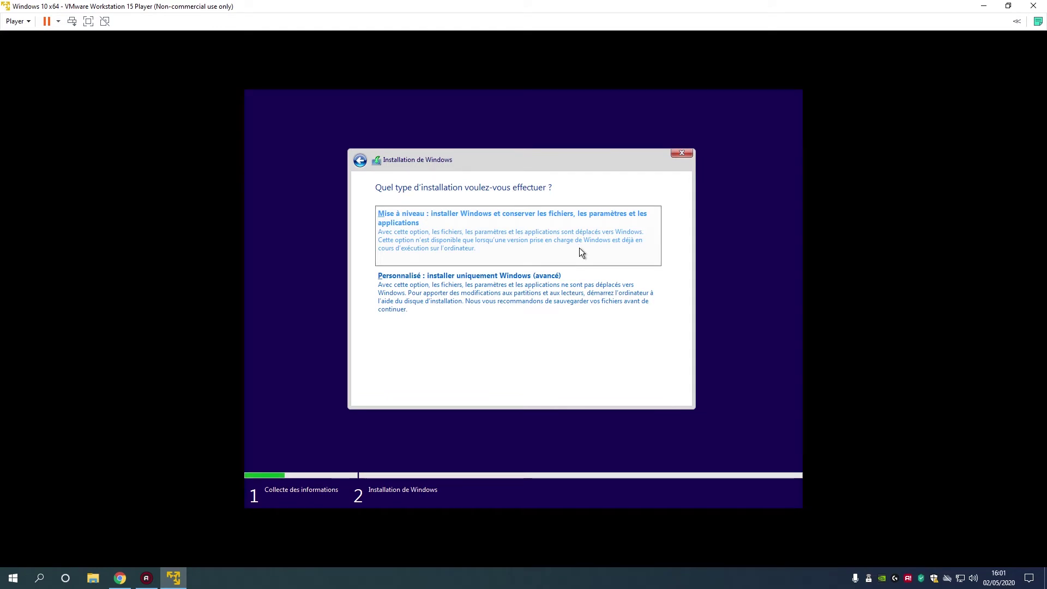
{"action": "left_click", "coordinate": [454, 283]}
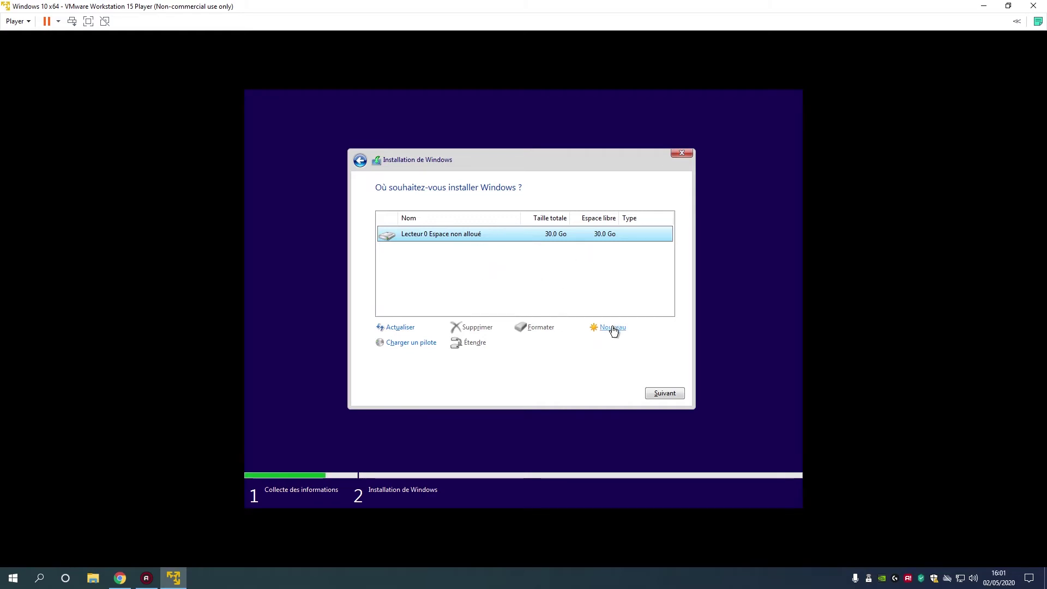
- Create a 15000 MB partition from drive 0's unallocated space, allowing the additional system partitions
{"action": "left_click", "coordinate": [613, 329]}
{"action": "left_click_drag", "start_coordinate": [570, 343], "coordinate": [520, 342]}
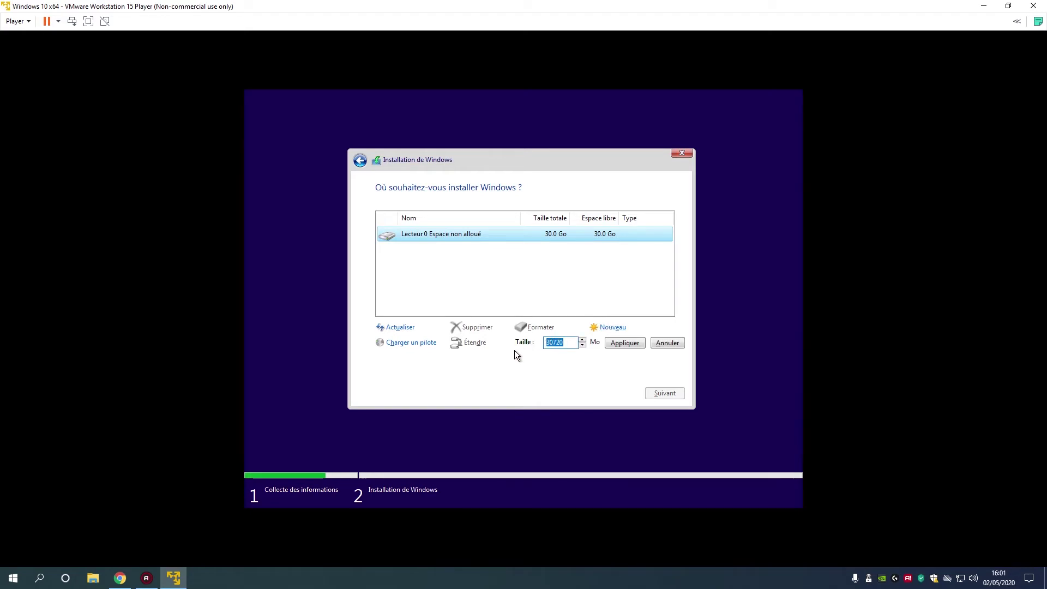
{"action": "key", "text": "End"}
{"action": "key", "text": "BackSpace"}
{"action": "key", "text": "BackSpace"}
{"action": "key", "text": "BackSpace"}
{"action": "key", "text": "BackSpace"}
{"action": "key", "text": "BackSpace"}
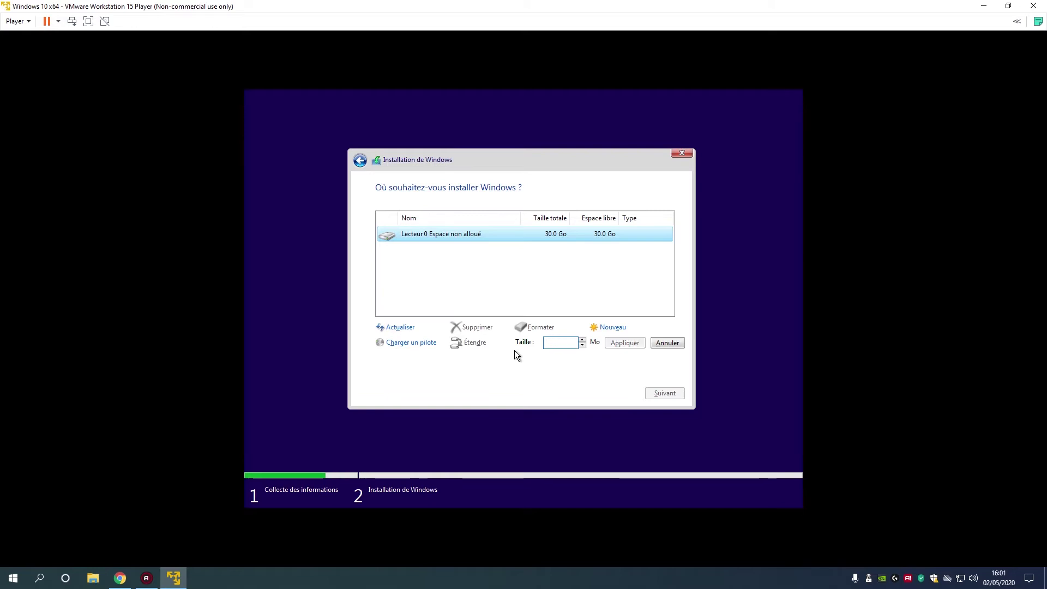
{"action": "type", "text": "15000"}
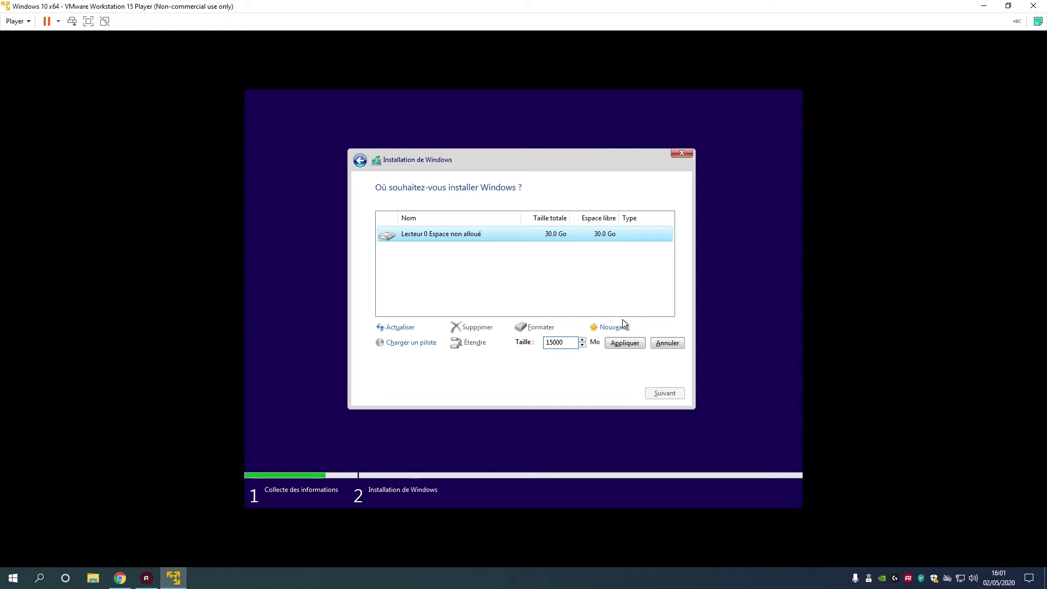
{"action": "left_click", "coordinate": [629, 343]}
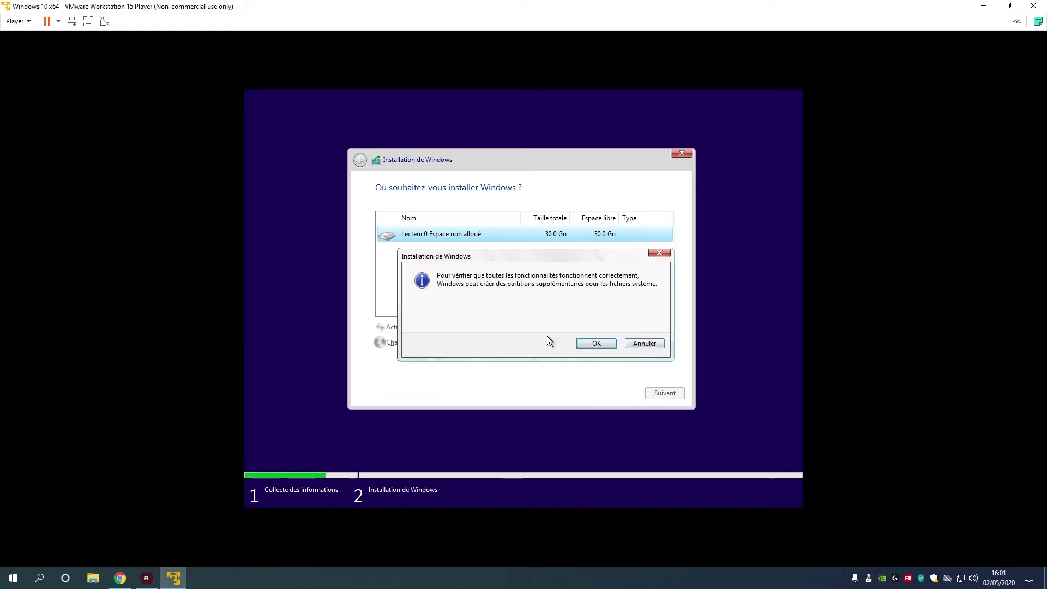
{"action": "left_click", "coordinate": [597, 345]}
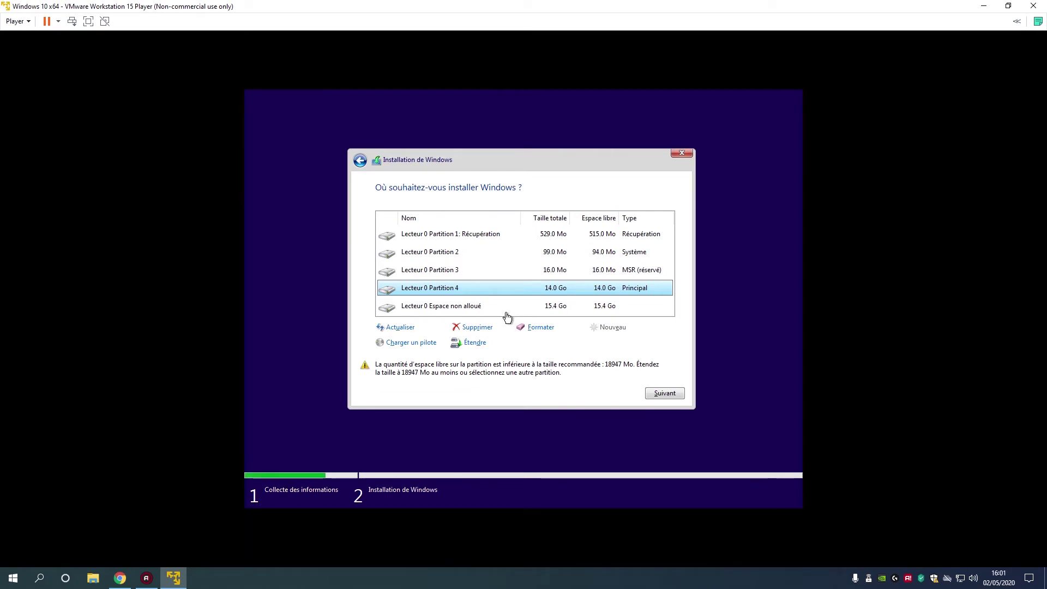
- Delete the primary, MSR, system and recovery partitions on drive 0
{"action": "left_click", "coordinate": [486, 327]}
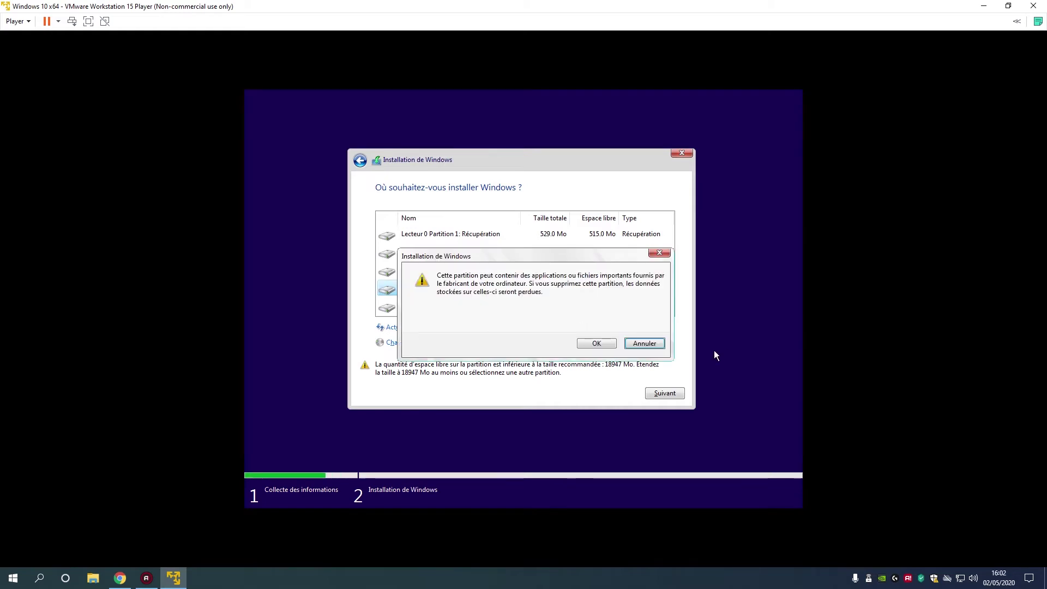
{"action": "left_click", "coordinate": [596, 343]}
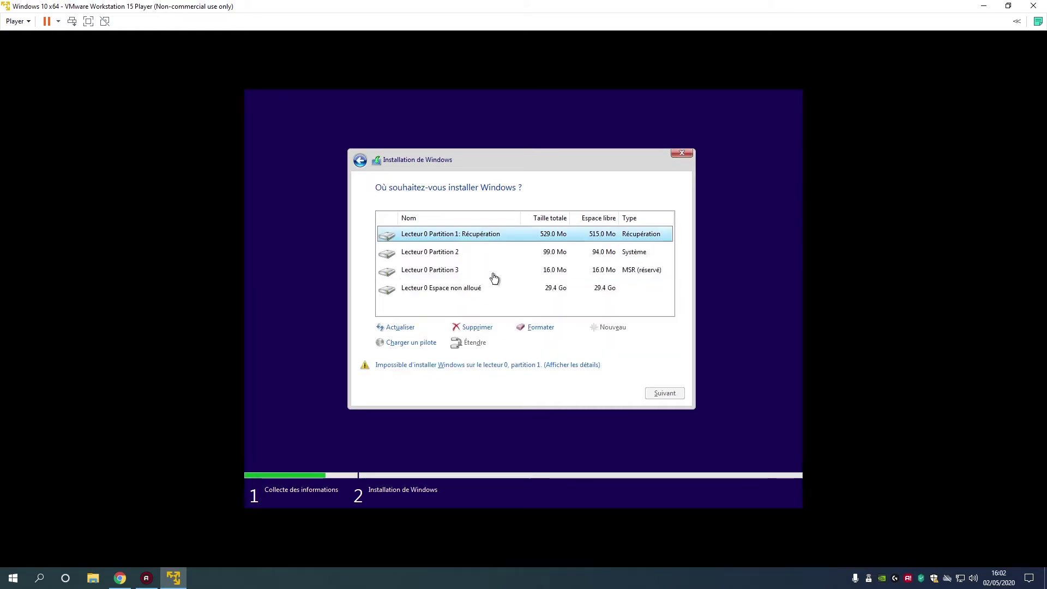
{"action": "left_click", "coordinate": [479, 280]}
{"action": "left_click", "coordinate": [487, 329]}
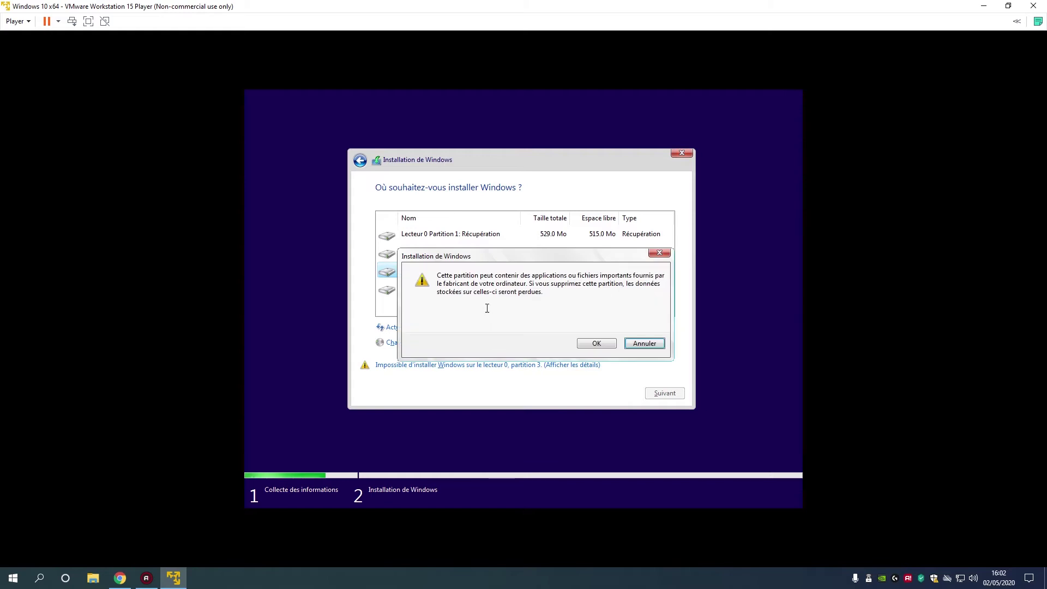
{"action": "left_click", "coordinate": [590, 342]}
{"action": "left_click", "coordinate": [480, 252]}
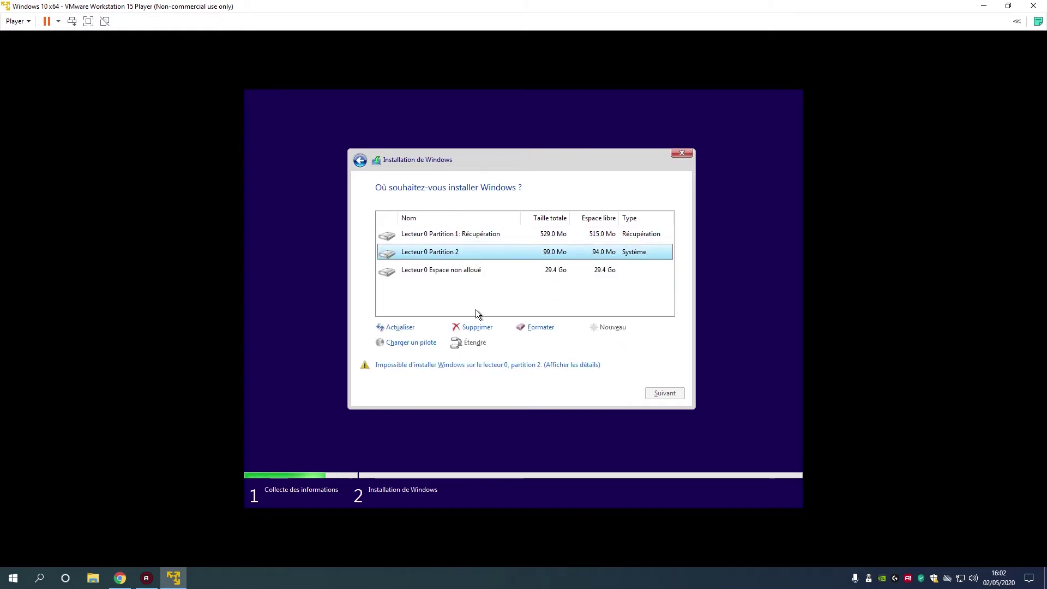
{"action": "left_click", "coordinate": [480, 328]}
{"action": "left_click", "coordinate": [604, 342]}
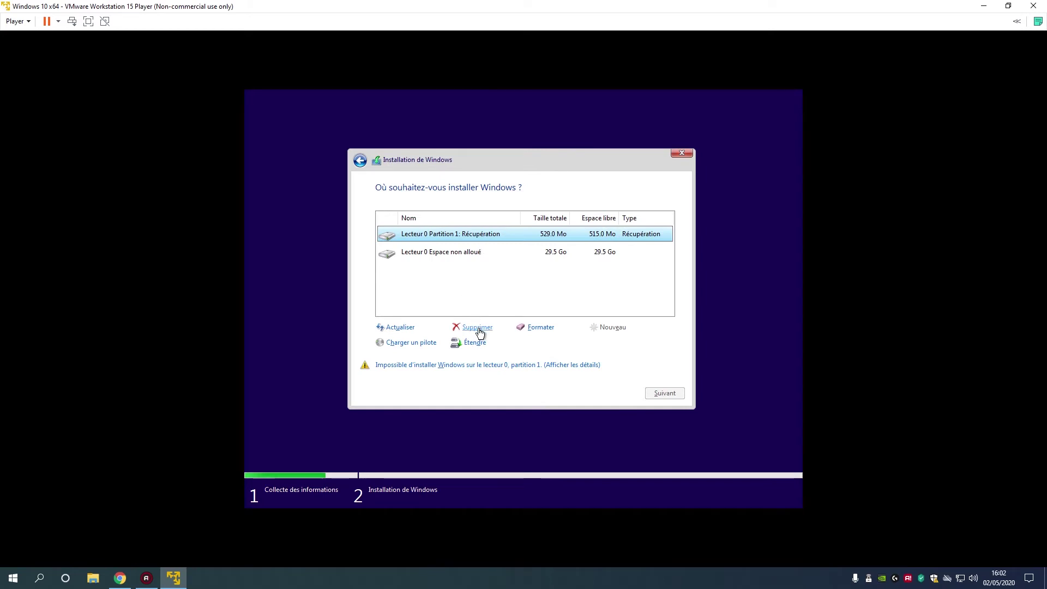
{"action": "left_click", "coordinate": [479, 329]}
{"action": "left_click", "coordinate": [594, 342]}
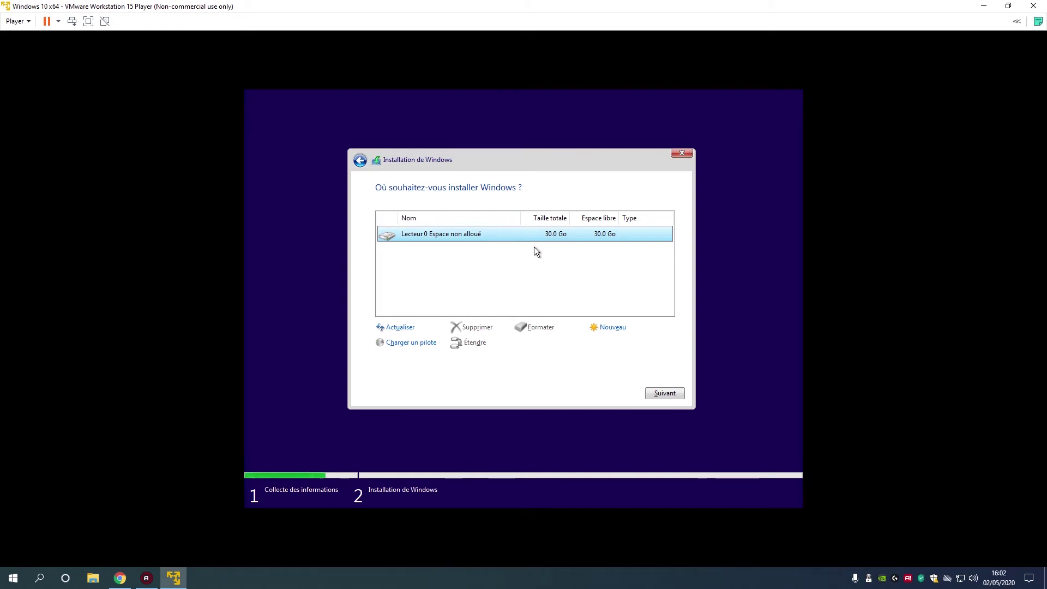
- Install Windows on the unallocated space of drive 0
{"action": "left_click", "coordinate": [664, 393]}
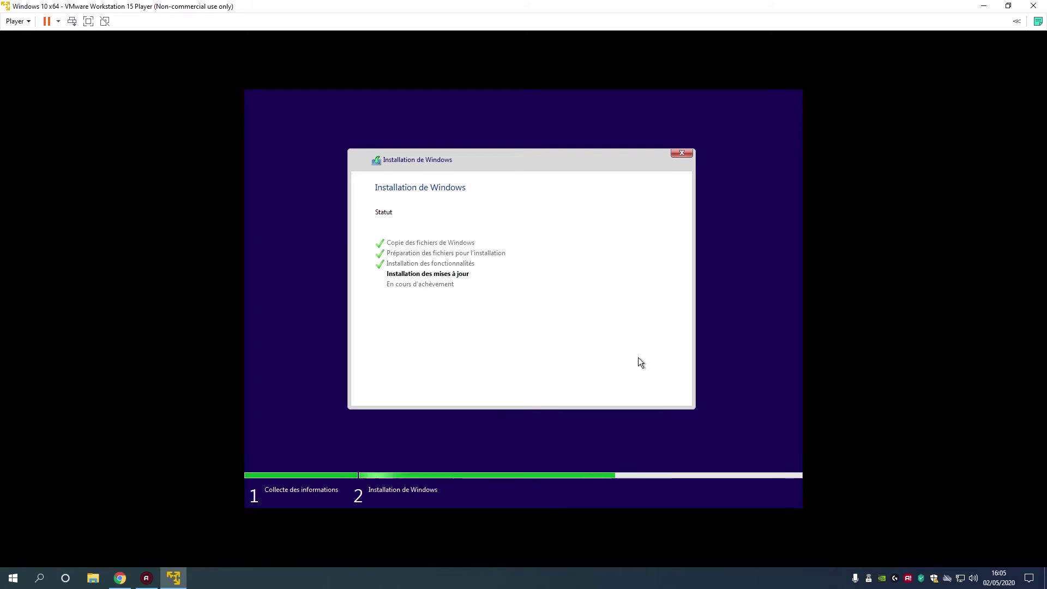
{"action": "left_click", "coordinate": [634, 393]}
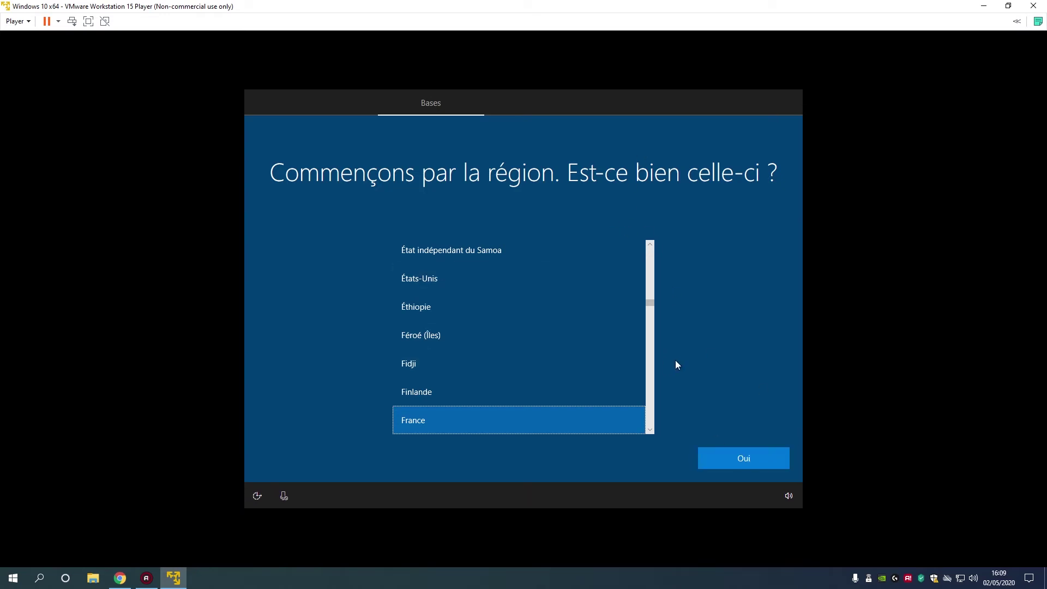
- Confirm France as the region and Français as the only keyboard layout
{"action": "left_click", "coordinate": [749, 456]}
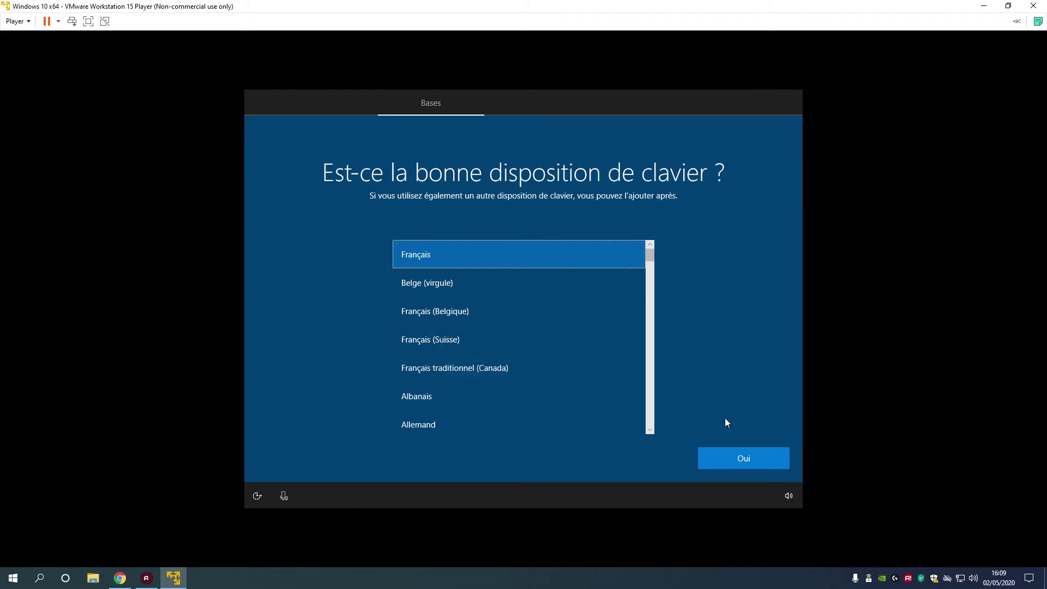
{"action": "left_click", "coordinate": [761, 458]}
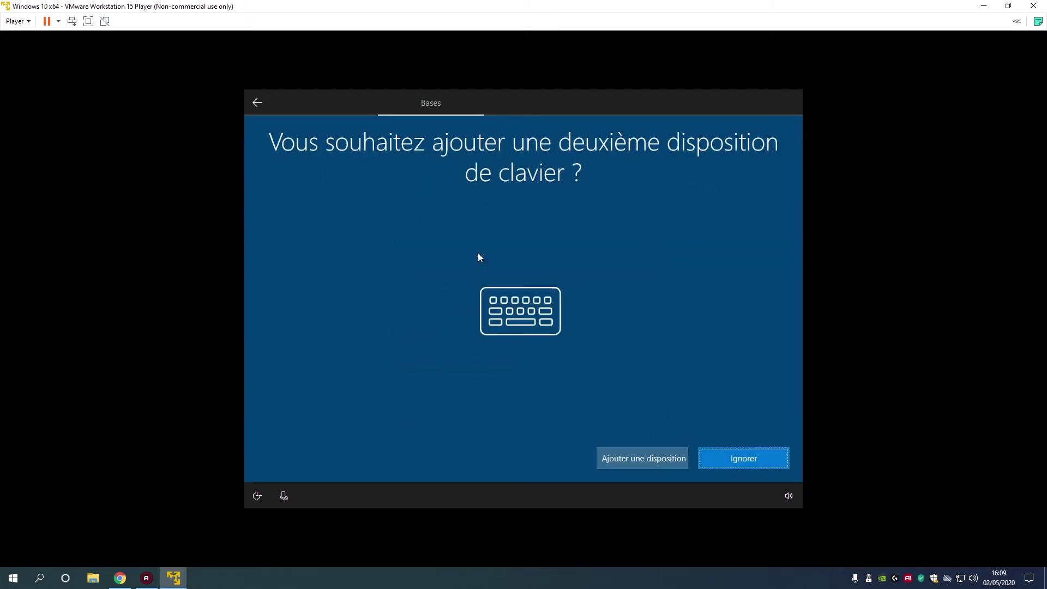
{"action": "left_click", "coordinate": [750, 467]}
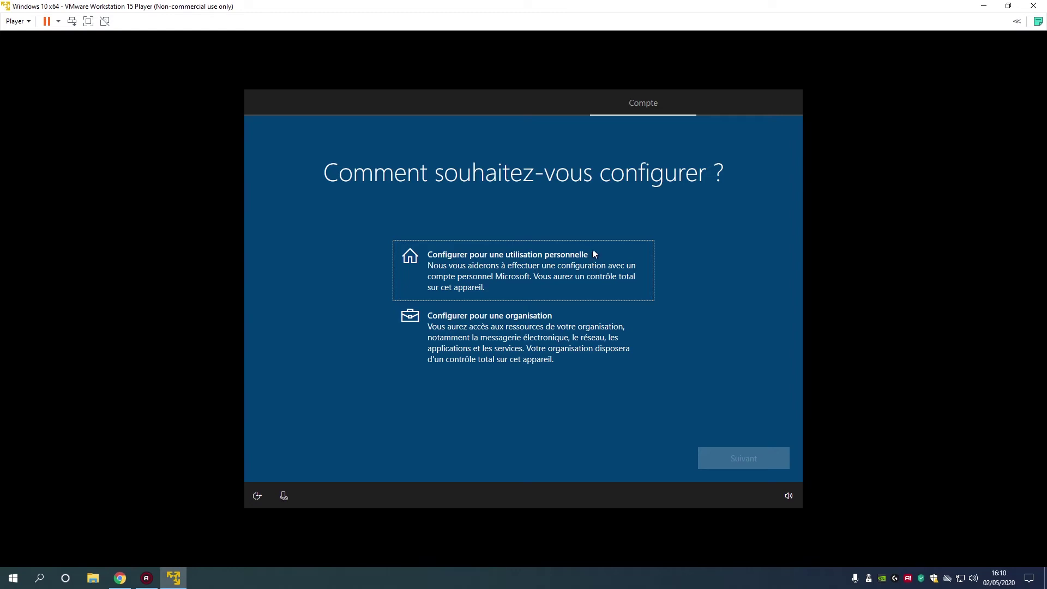
- Configure the PC for personal use and choose an offline account with the limited experience
{"action": "left_click", "coordinate": [526, 268]}
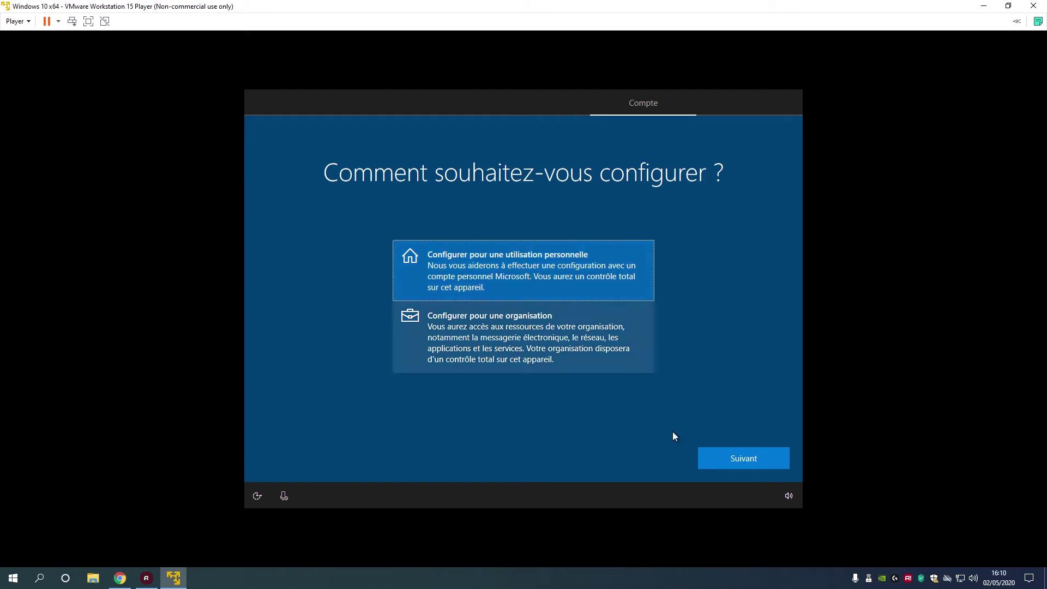
{"action": "left_click", "coordinate": [750, 459]}
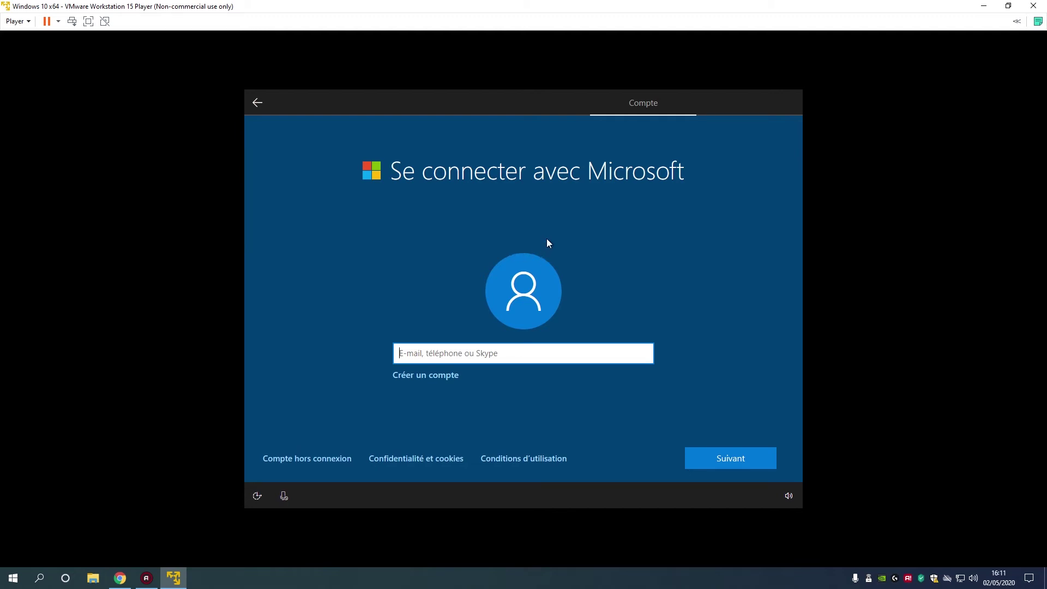
{"action": "left_click", "coordinate": [323, 456]}
{"action": "left_click", "coordinate": [307, 461]}
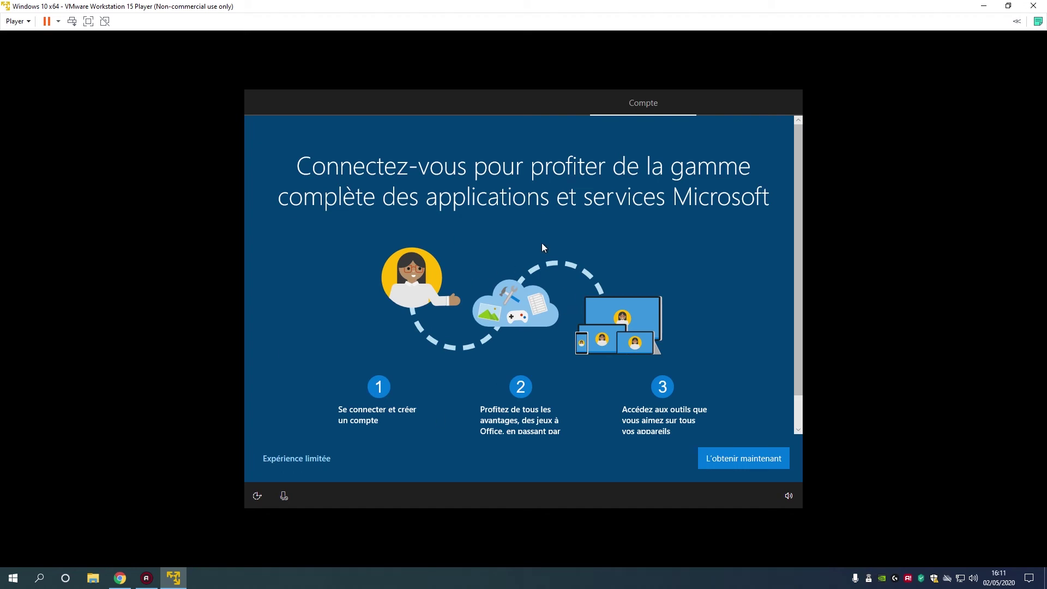
{"action": "left_click", "coordinate": [310, 459]}
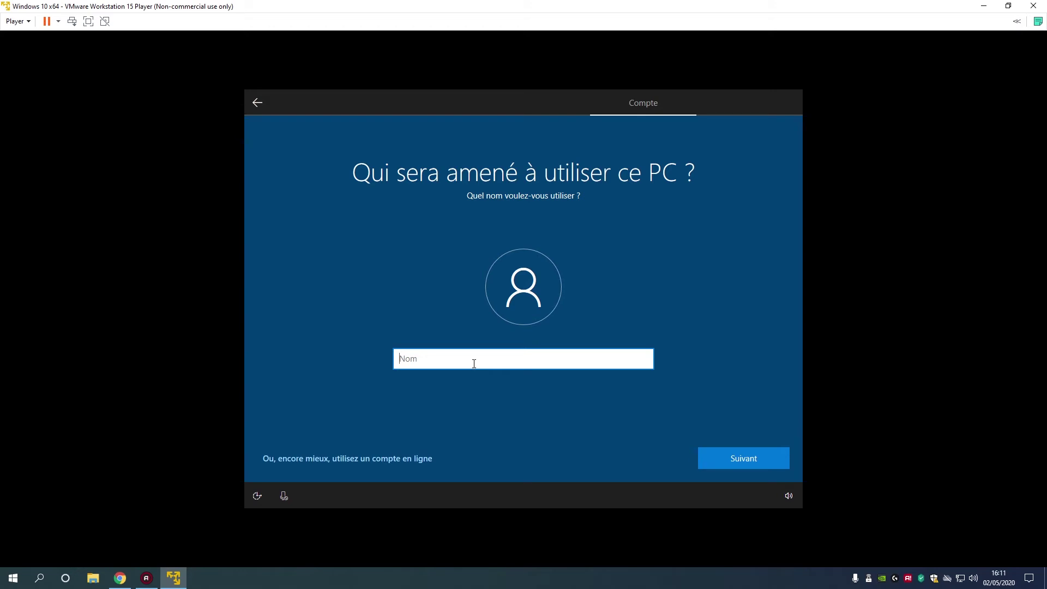
- Create the local account "Networks-IT" without a password
{"action": "type", "text": "Networks-IT"}
{"action": "left_click", "coordinate": [748, 459]}
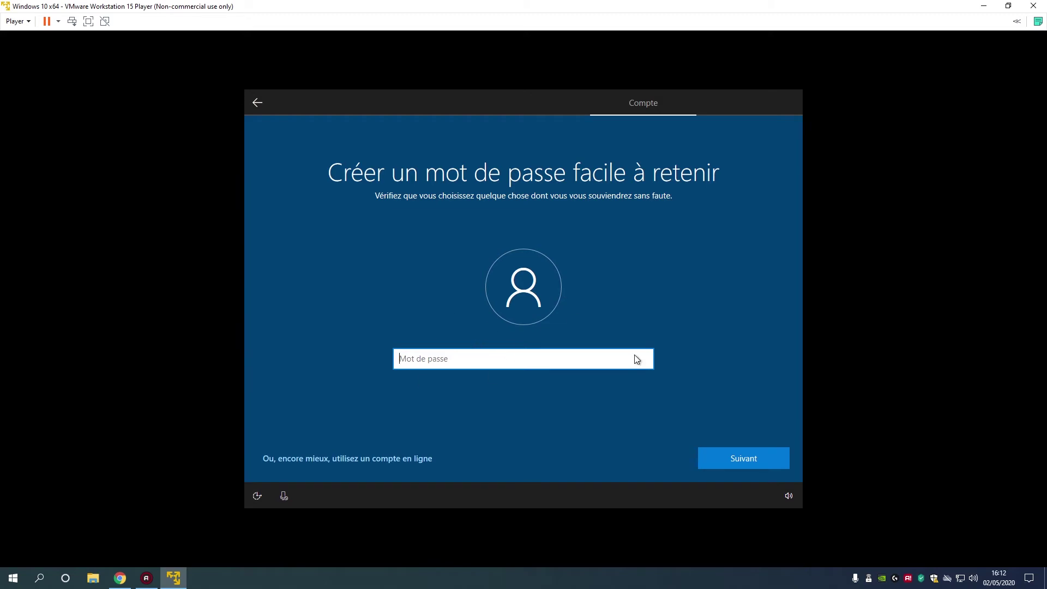
{"action": "left_click", "coordinate": [741, 461]}
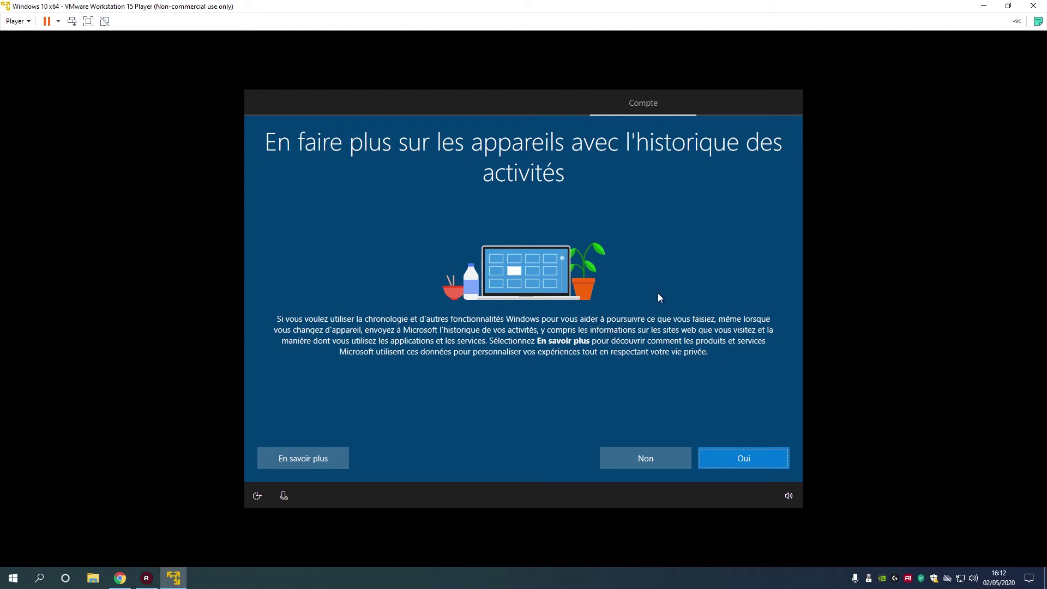
- Decline sending activity history to Microsoft and refuse the Cortana assistant
{"action": "left_click", "coordinate": [646, 461]}
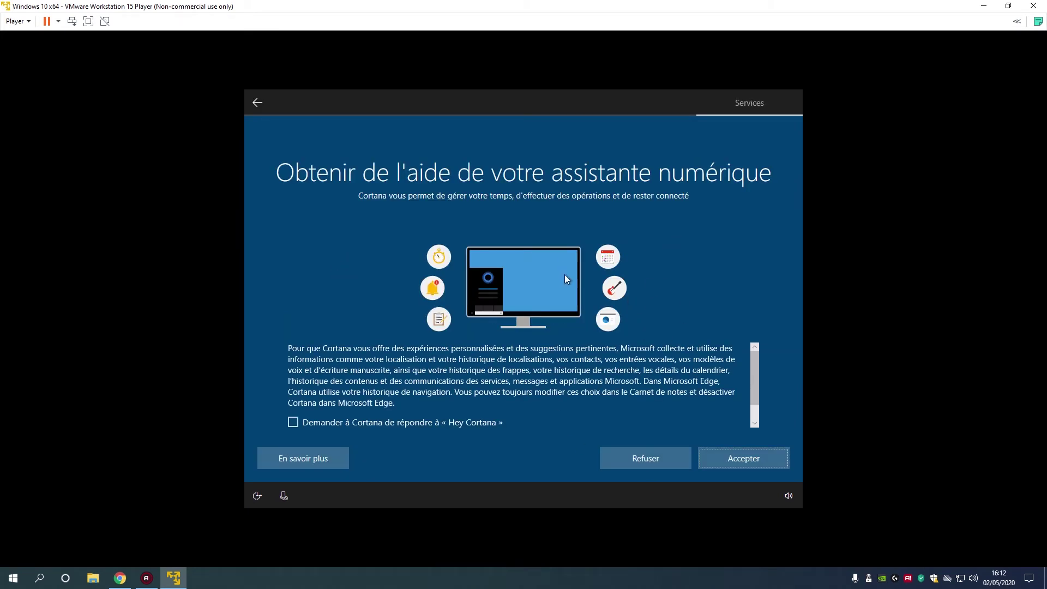
{"action": "scroll", "coordinate": [646, 381], "scroll_direction": "down", "scroll_amount": 1}
{"action": "scroll", "coordinate": [644, 377], "scroll_direction": "up", "scroll_amount": 1}
{"action": "left_click", "coordinate": [638, 459]}
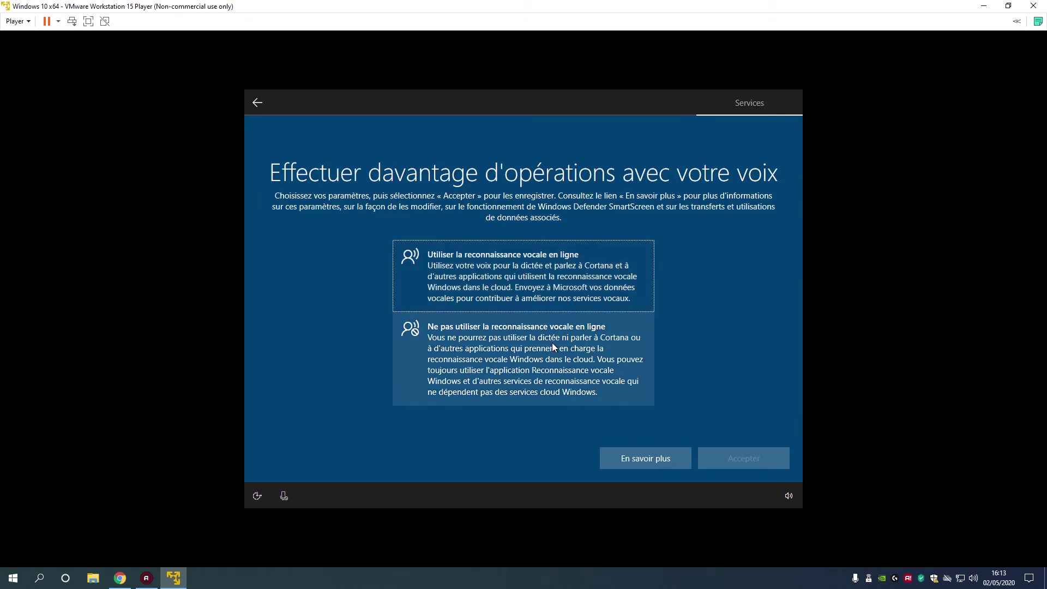
- Opt out of online speech recognition and save the choice
{"action": "left_click", "coordinate": [531, 342]}
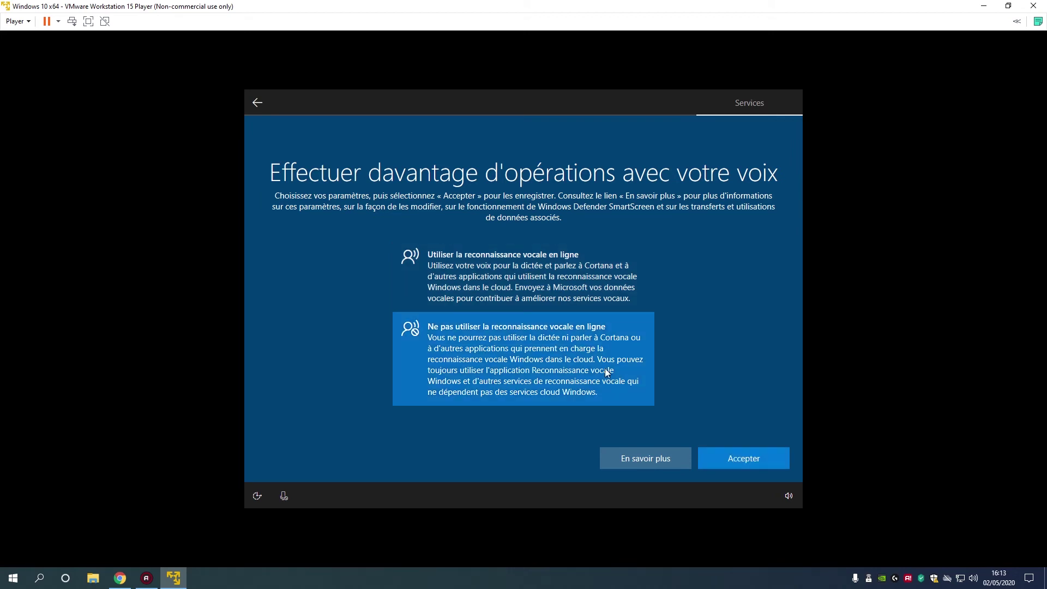
{"action": "left_click", "coordinate": [748, 460]}
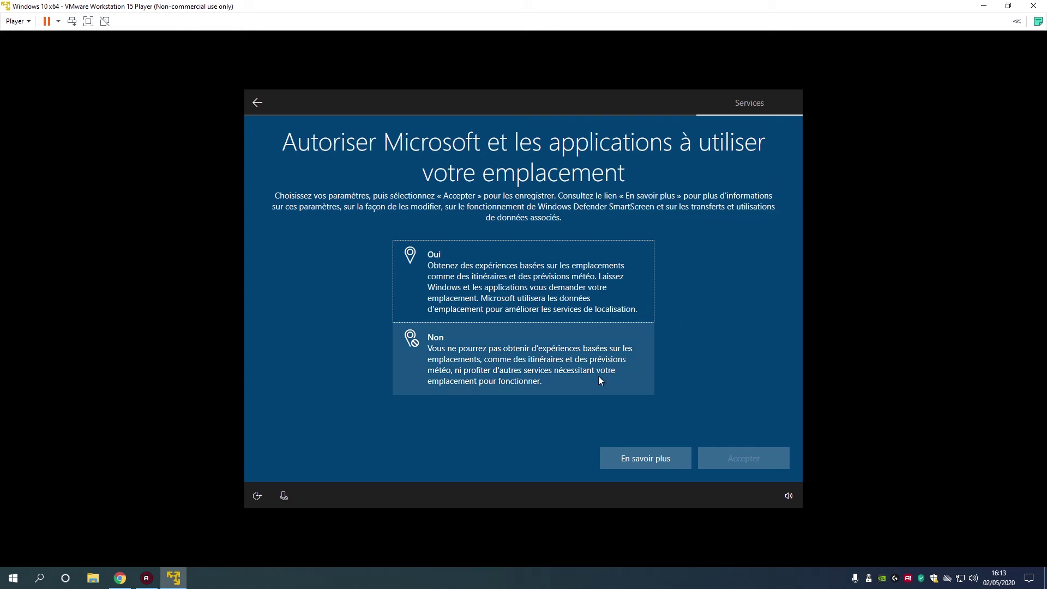
- Refuse location access for Microsoft and apps and decline the device-finding feature, accepting both choices
{"action": "left_click", "coordinate": [489, 363]}
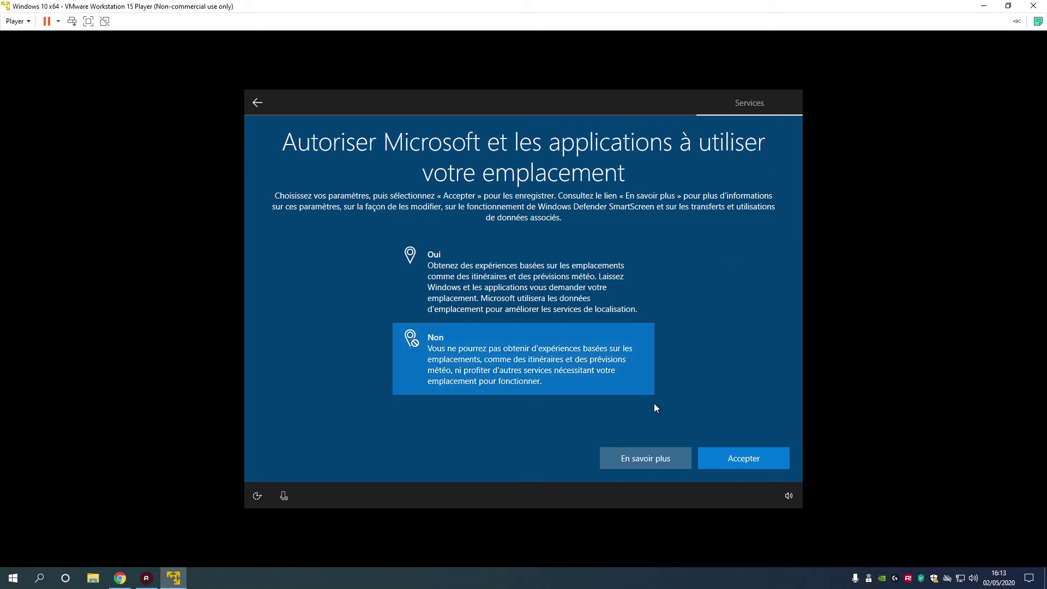
{"action": "left_click", "coordinate": [744, 459]}
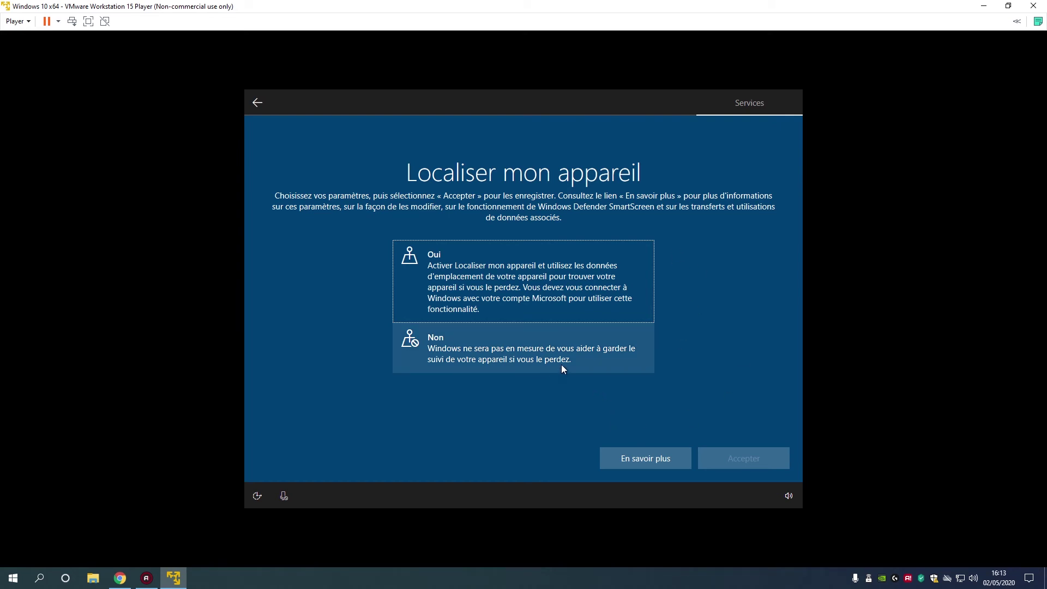
{"action": "left_click", "coordinate": [505, 345]}
{"action": "left_click", "coordinate": [738, 459]}
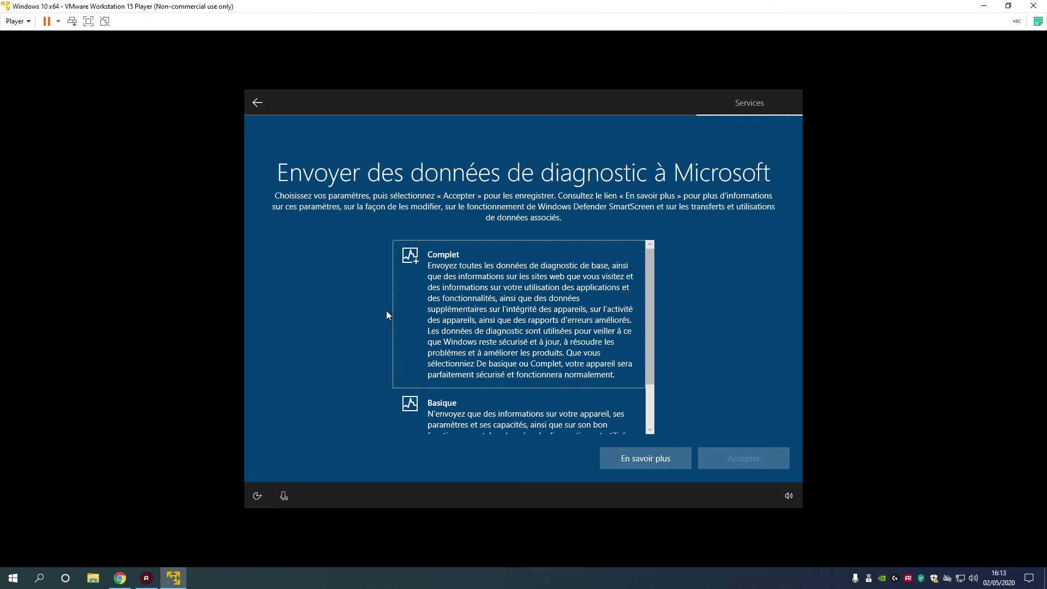
- Limit the diagnostic data sent to Microsoft to the Basique level and accept
{"action": "left_click_drag", "start_coordinate": [651, 269], "coordinate": [646, 309]}
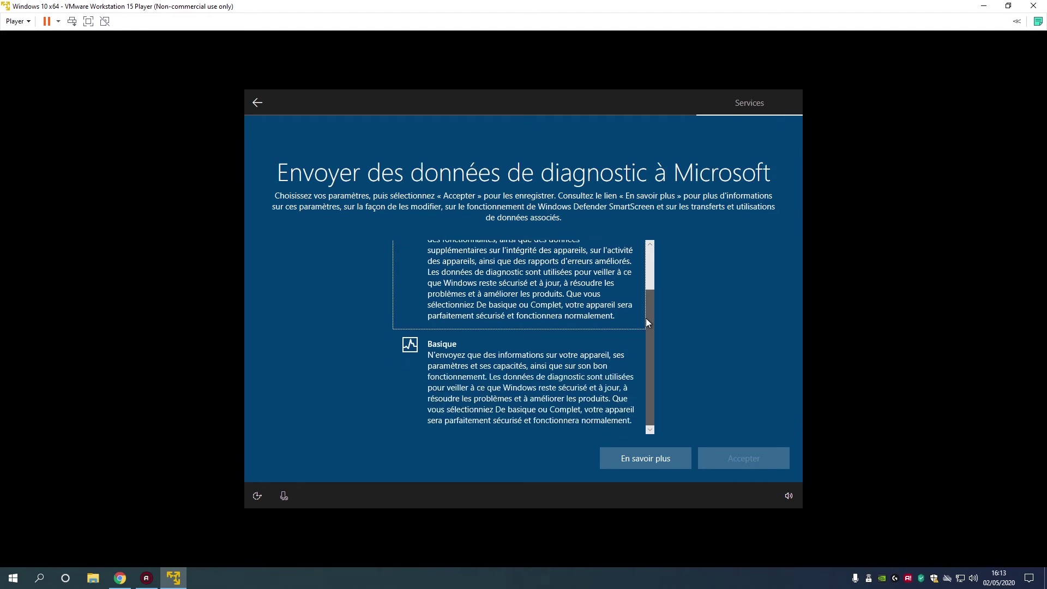
{"action": "left_click", "coordinate": [473, 378]}
{"action": "left_click", "coordinate": [751, 459]}
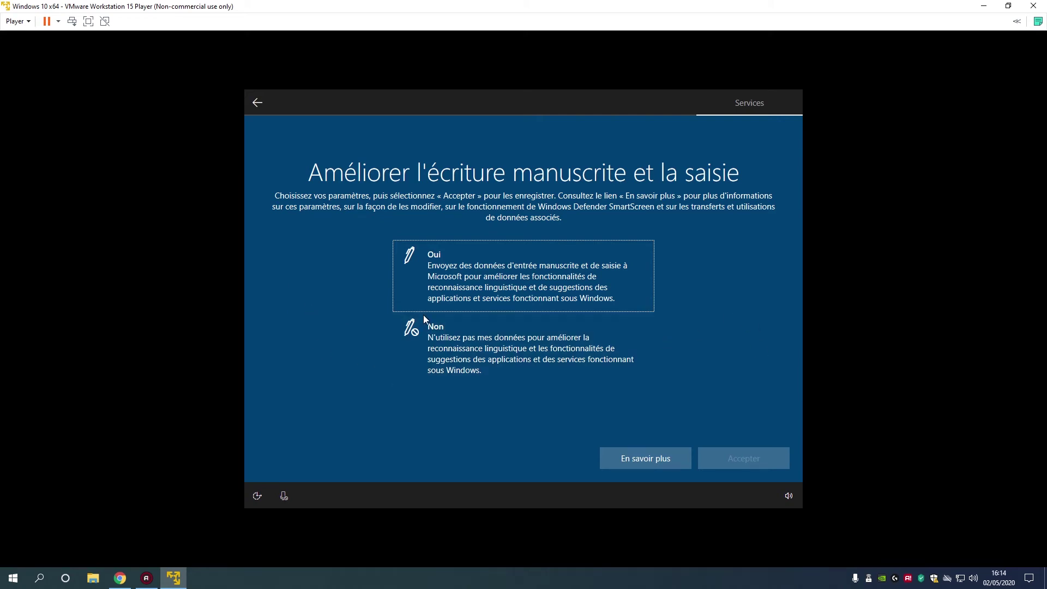
- Choose Oui for improving handwriting and typing recognition and accept the choice
{"action": "left_click", "coordinate": [522, 264]}
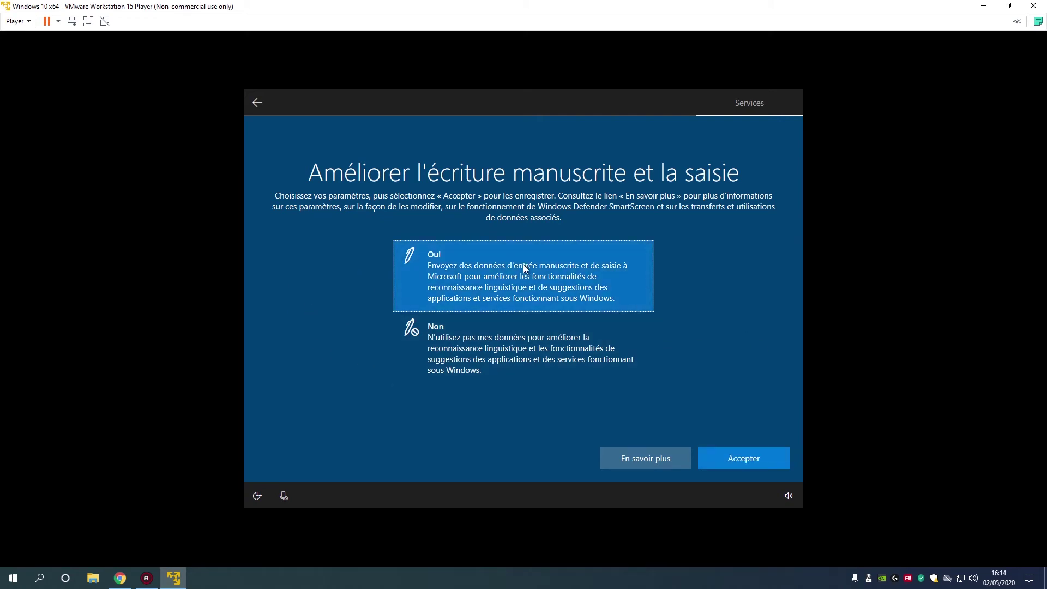
{"action": "left_click", "coordinate": [538, 356]}
{"action": "left_click", "coordinate": [536, 280]}
{"action": "left_click", "coordinate": [741, 459]}
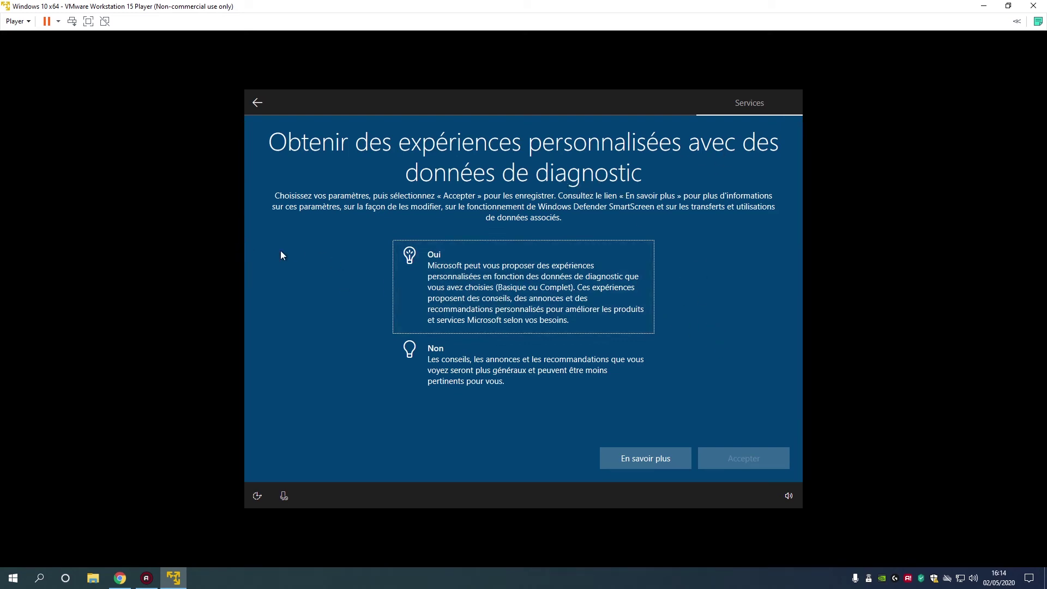
- Decline personalised experiences based on diagnostic data and refuse app use of the advertising ID
{"action": "left_click", "coordinate": [497, 366]}
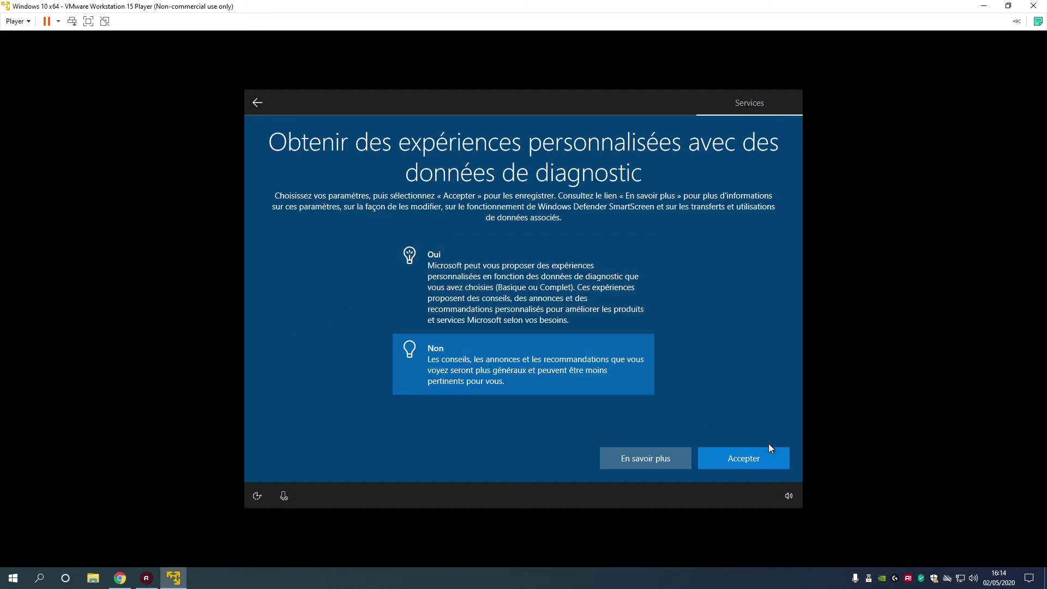
{"action": "left_click", "coordinate": [745, 460]}
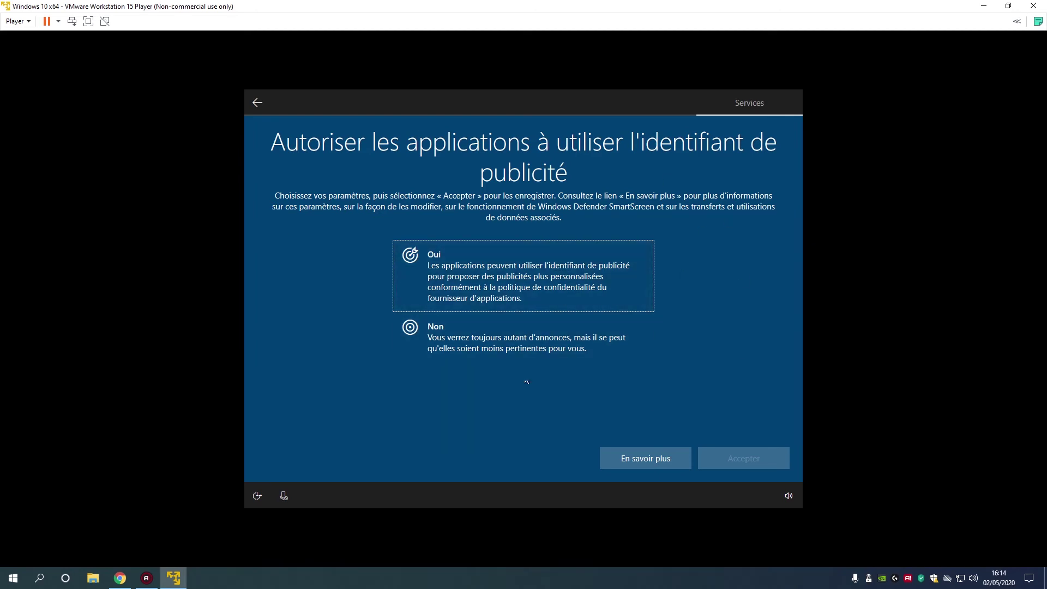
{"action": "left_click", "coordinate": [497, 333]}
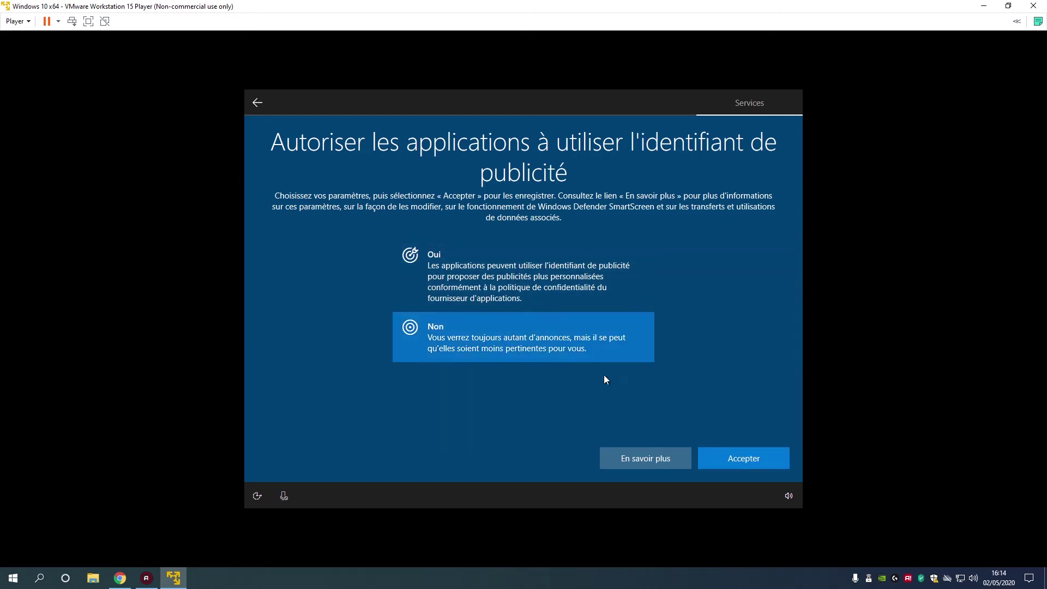
{"action": "left_click", "coordinate": [734, 464]}
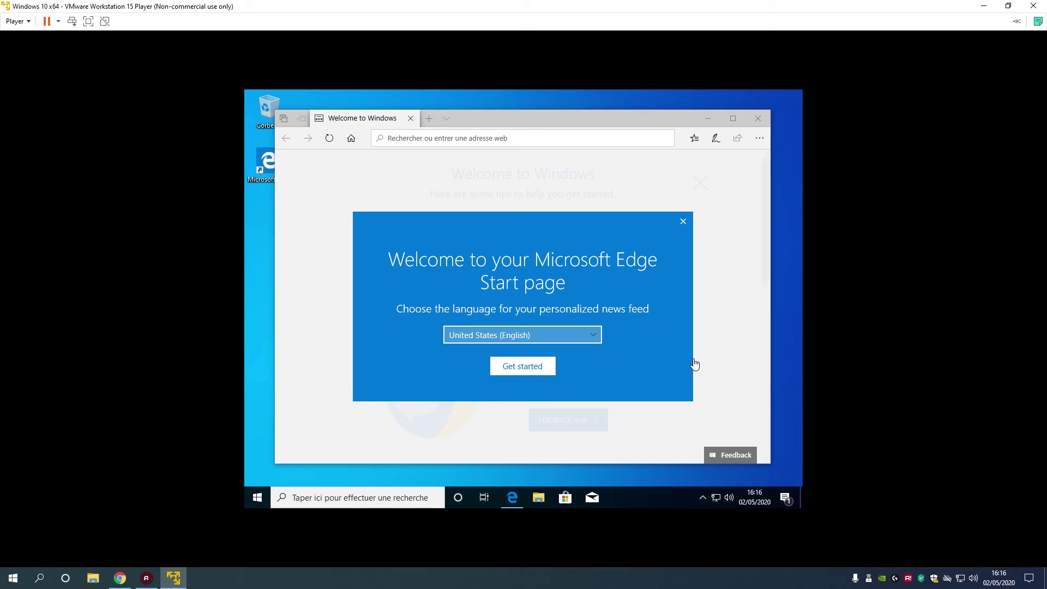
- Set the Microsoft Edge news feed language to France (français), finish its welcome prompt and close the browser
{"action": "left_click", "coordinate": [587, 336]}
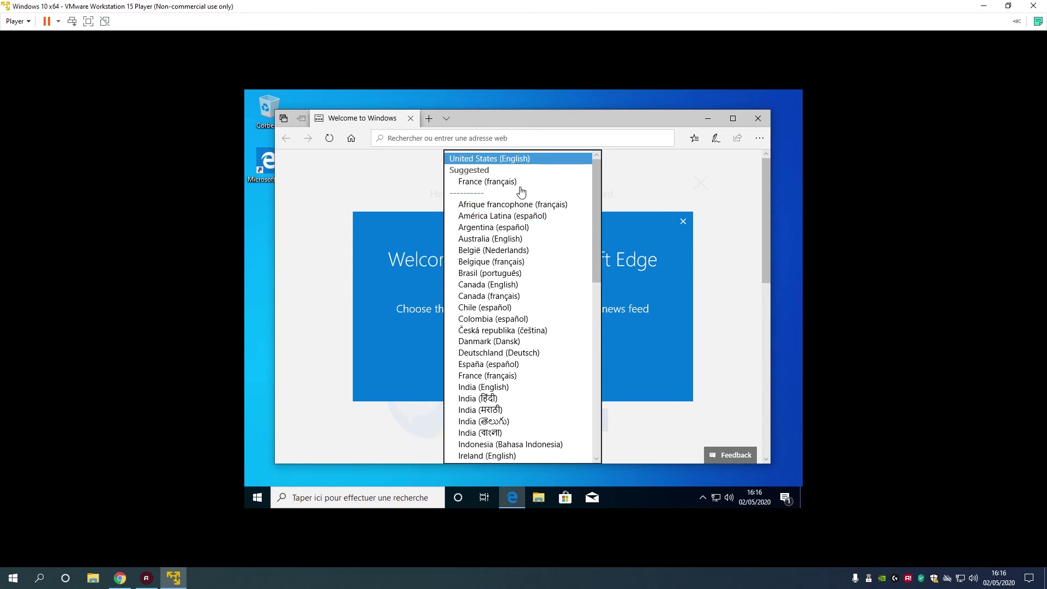
{"action": "left_click", "coordinate": [521, 182]}
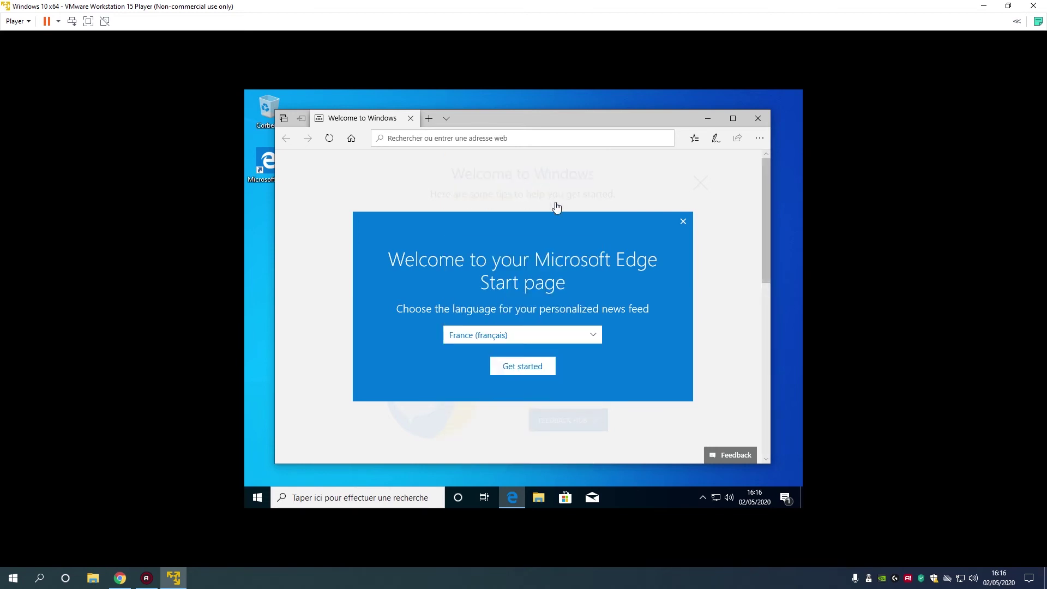
{"action": "left_click", "coordinate": [521, 372]}
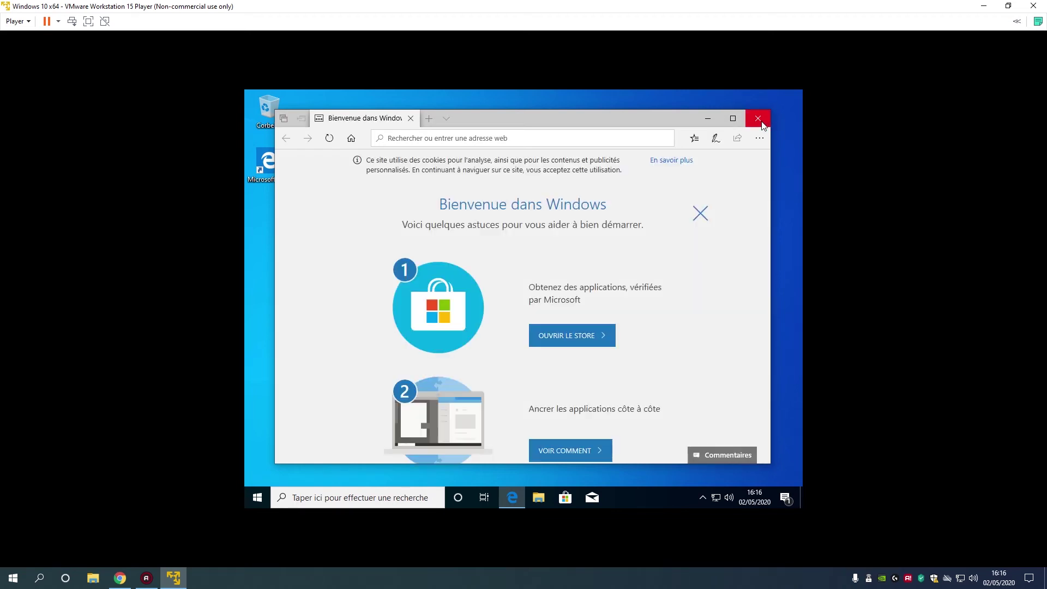
{"action": "left_click", "coordinate": [758, 118]}
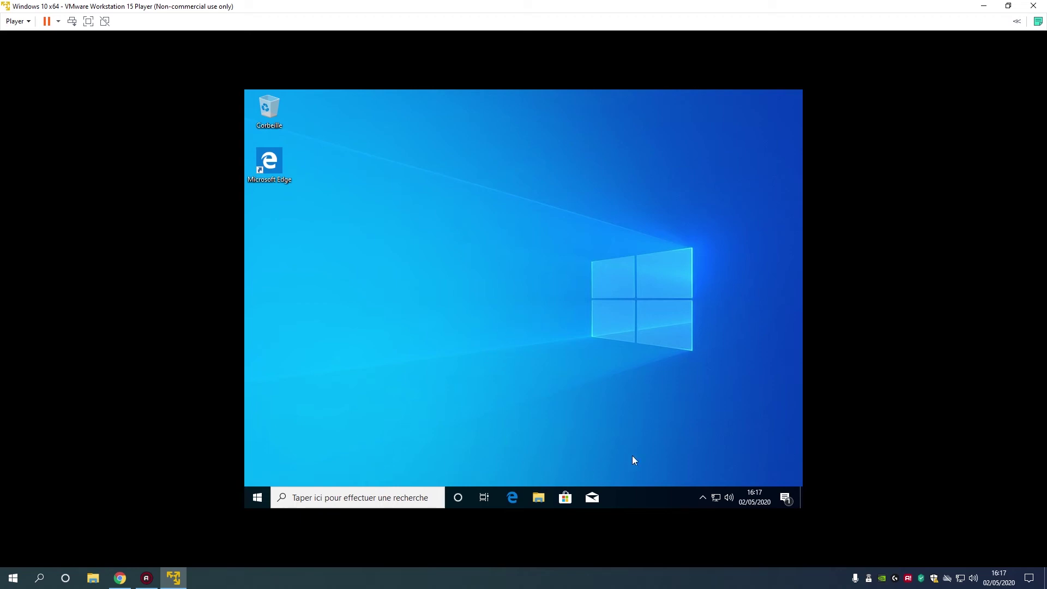
- Check for Windows updates in the maximised Windows settings and minimise the window while they download
{"action": "left_click", "coordinate": [258, 497]}
{"action": "mouse_move", "coordinate": [264, 447]}
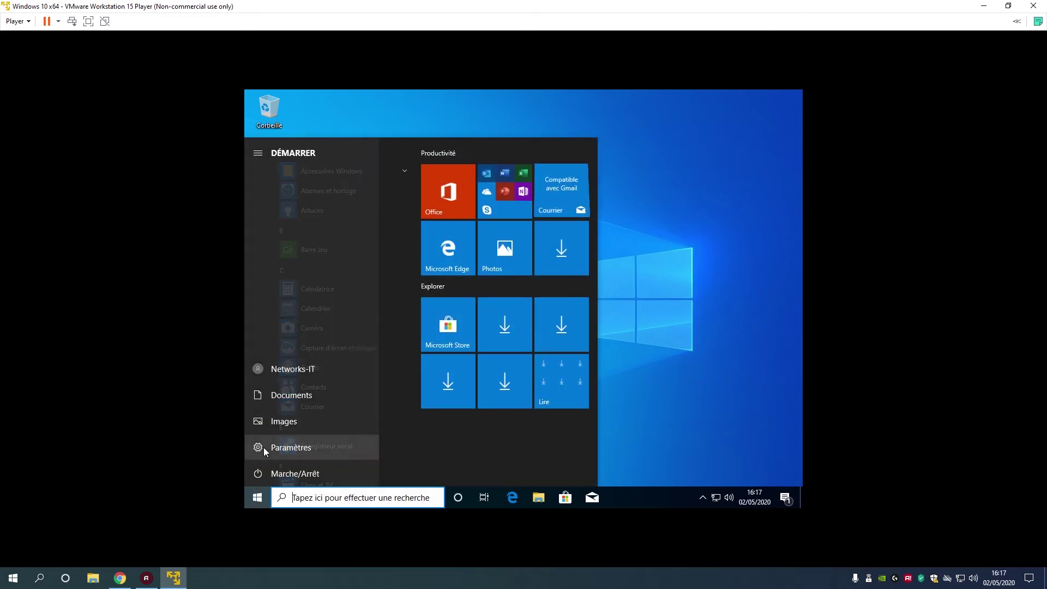
{"action": "left_click", "coordinate": [274, 446]}
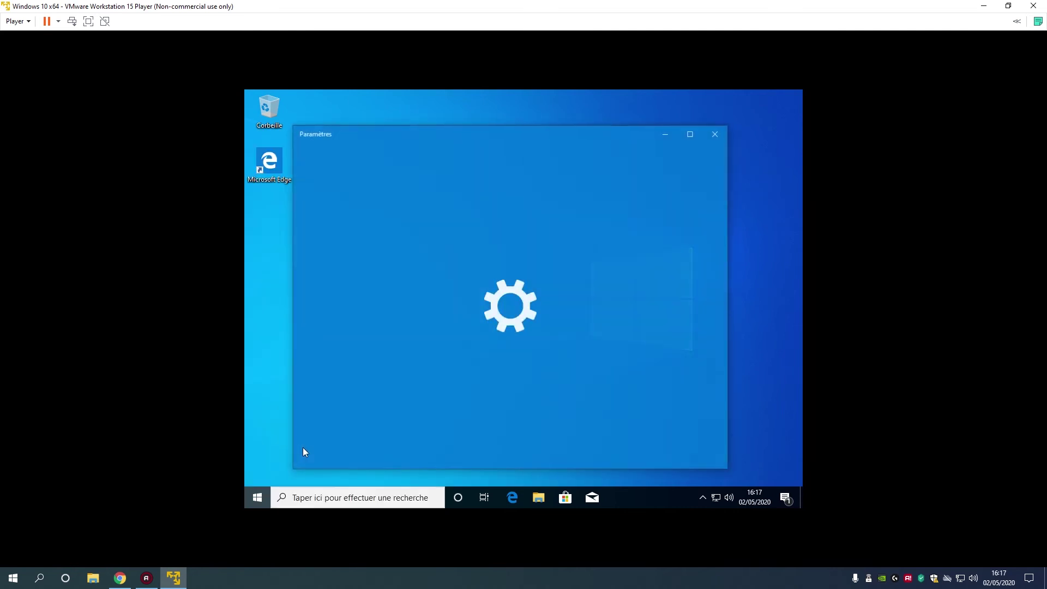
{"action": "left_click", "coordinate": [692, 135]}
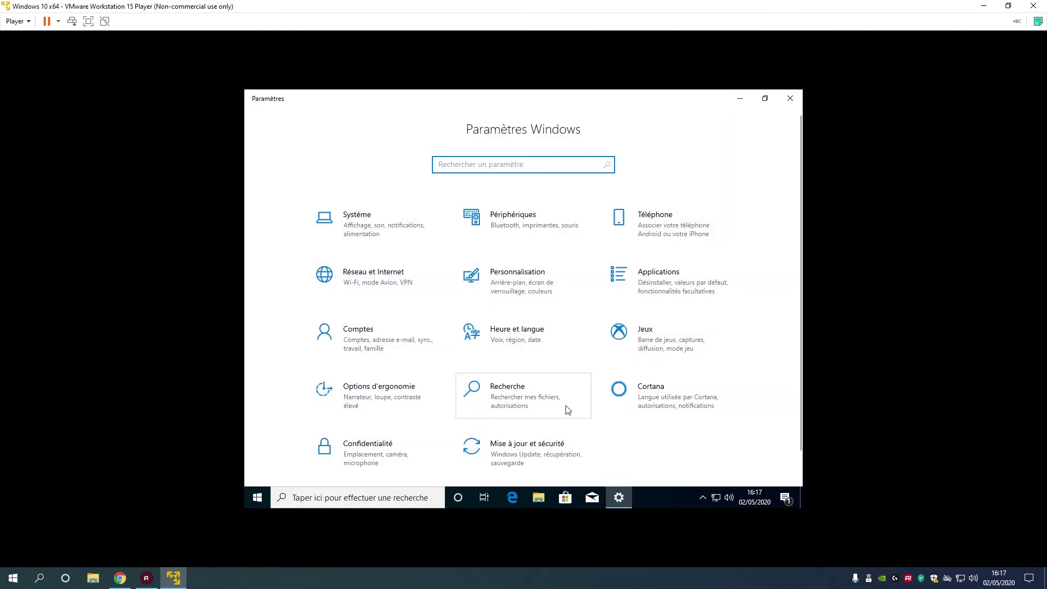
{"action": "scroll", "coordinate": [564, 410], "scroll_direction": "down", "scroll_amount": 1}
{"action": "left_click", "coordinate": [537, 422]}
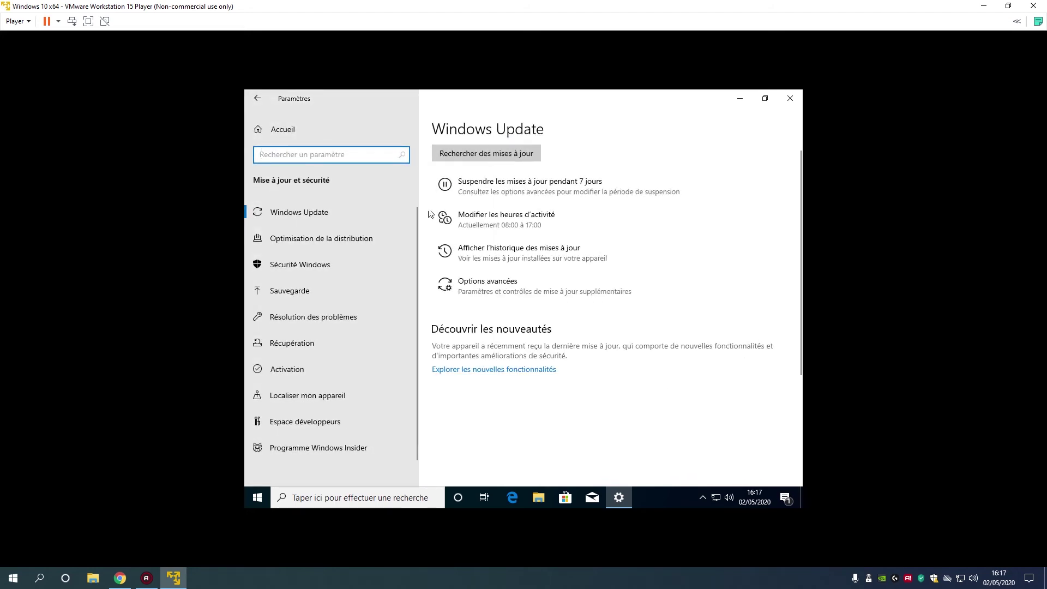
{"action": "left_click", "coordinate": [457, 211]}
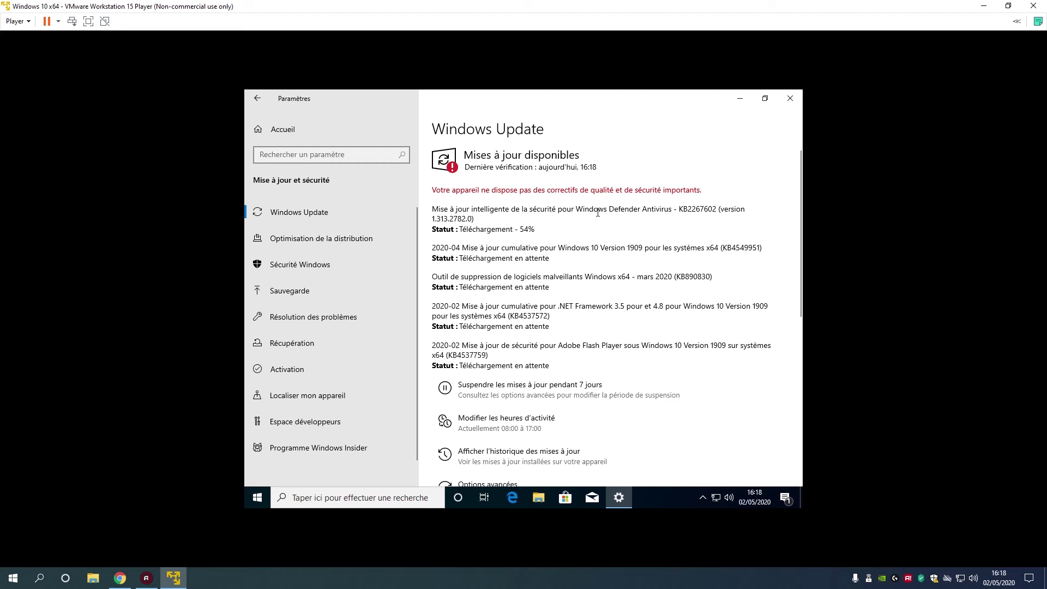
{"action": "left_click", "coordinate": [740, 99]}
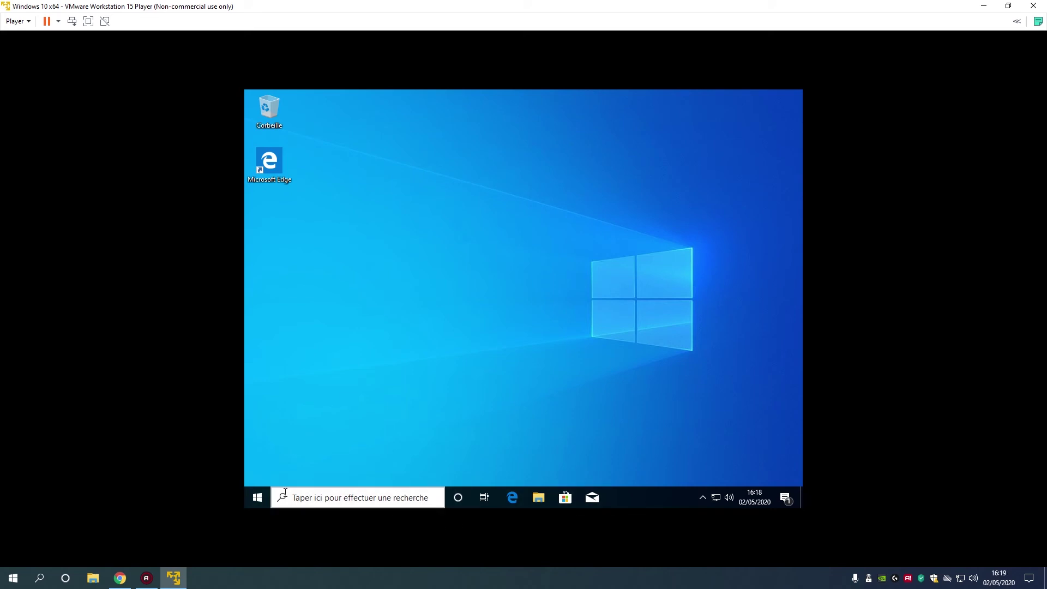
- Reduce the taskbar search box to an icon and try opening and closing search from it
{"action": "right_click", "coordinate": [643, 495]}
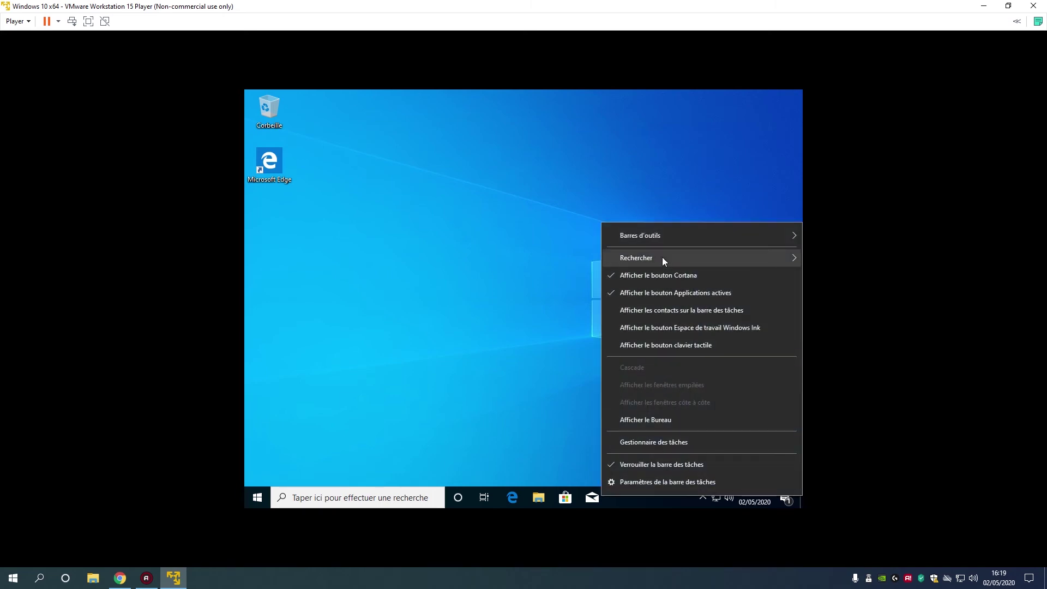
{"action": "mouse_move", "coordinate": [662, 256]}
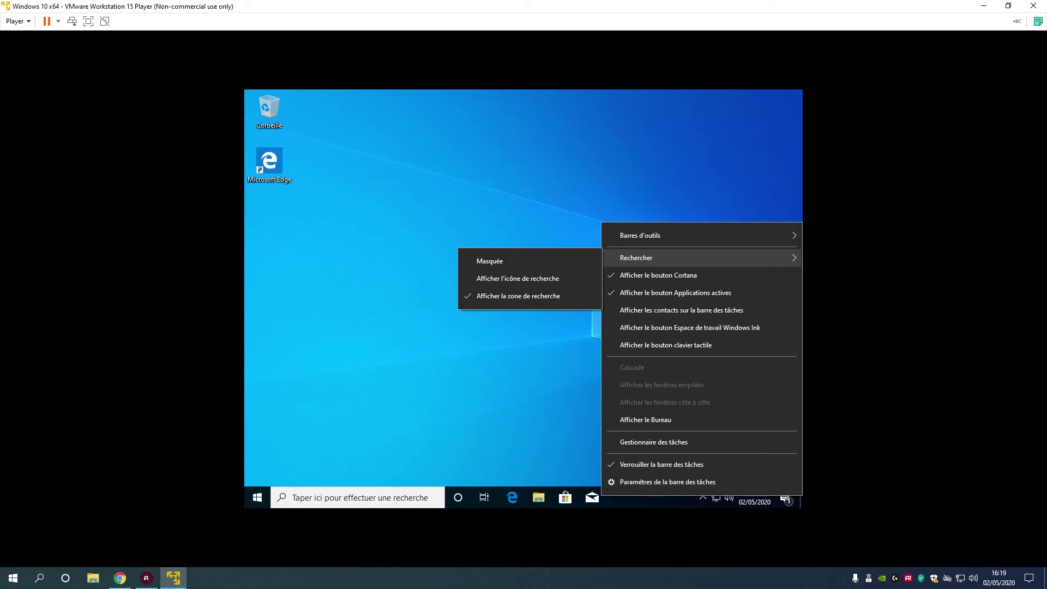
{"action": "left_click", "coordinate": [523, 283]}
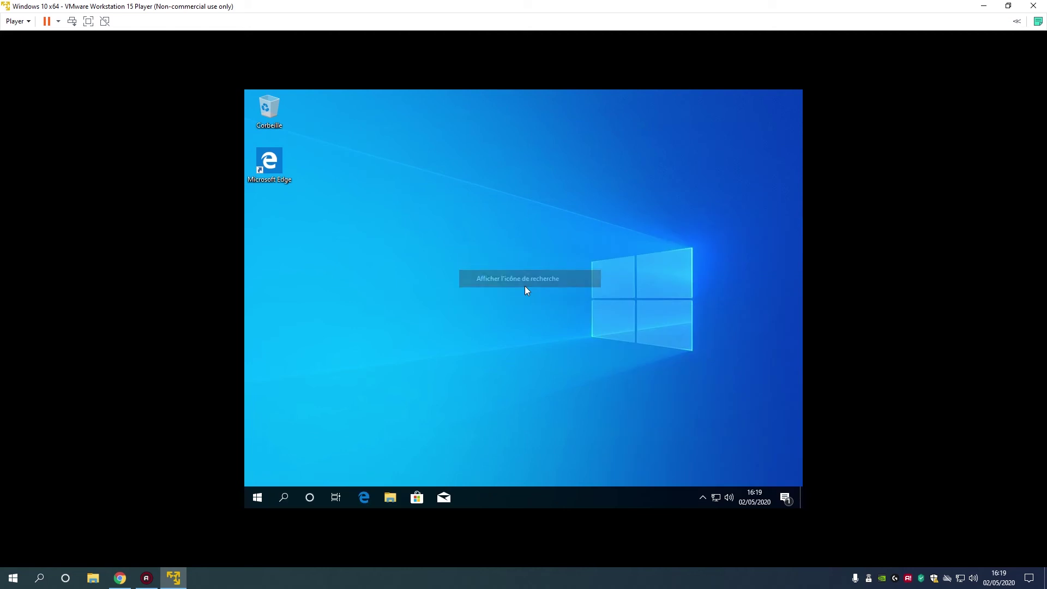
{"action": "left_click", "coordinate": [287, 502]}
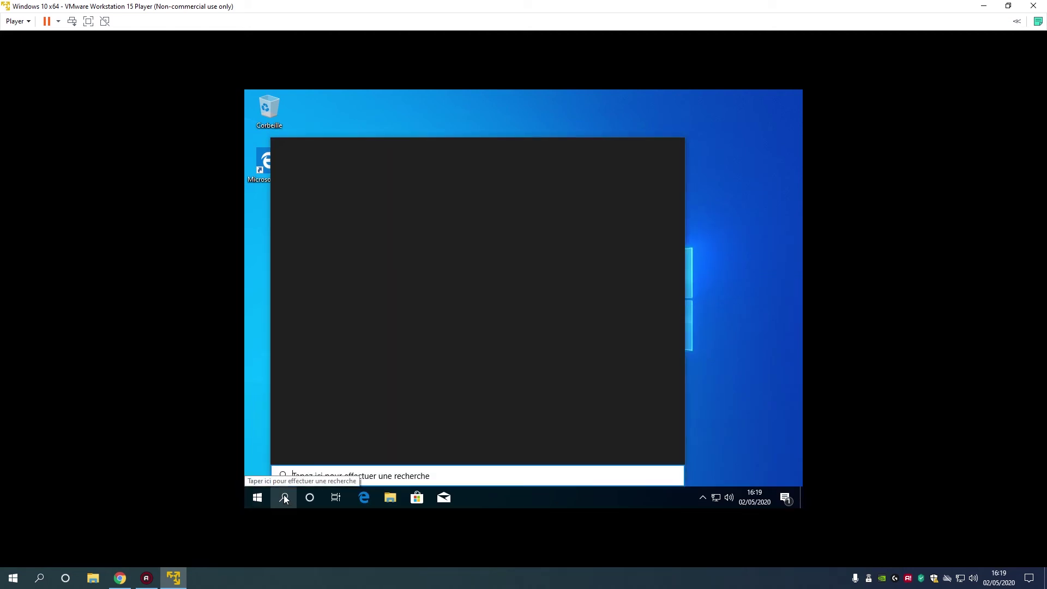
{"action": "left_click", "coordinate": [723, 342]}
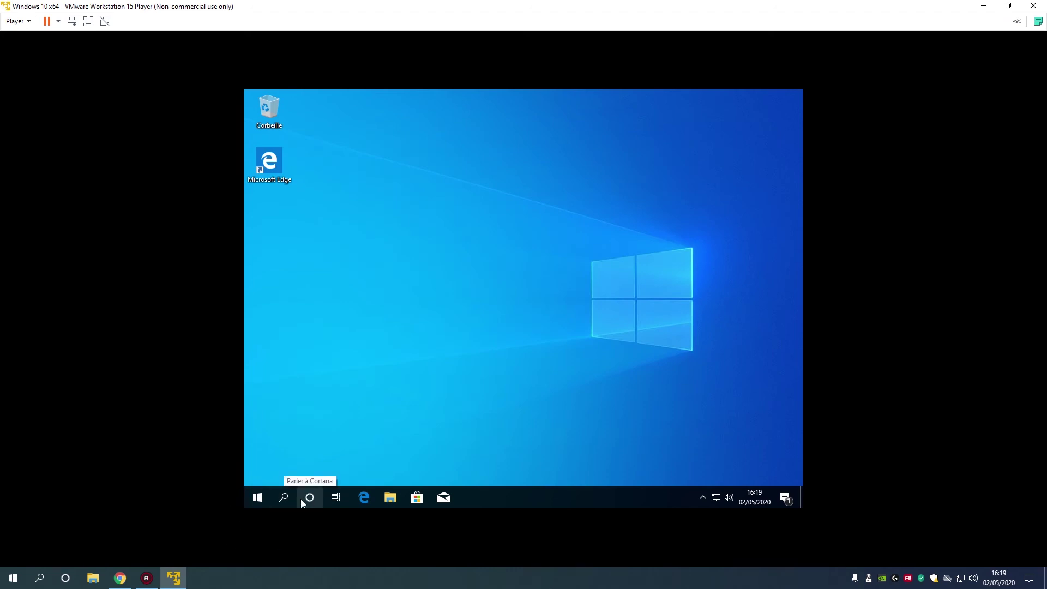
- Hide the Cortana button and, after a look at Task View, the Applications actives button from the taskbar
{"action": "right_click", "coordinate": [531, 495]}
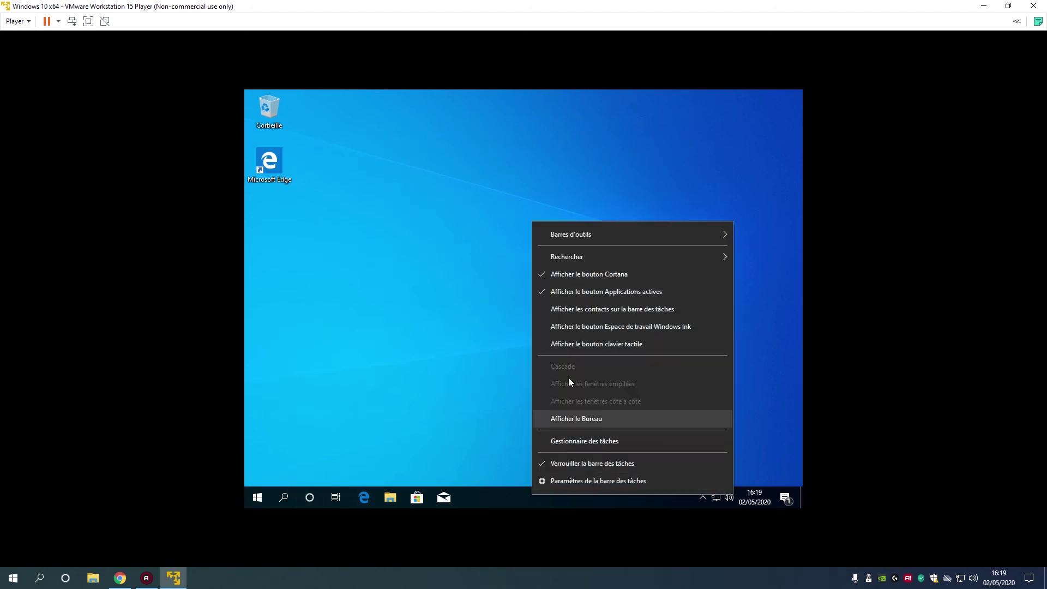
{"action": "left_click", "coordinate": [590, 276]}
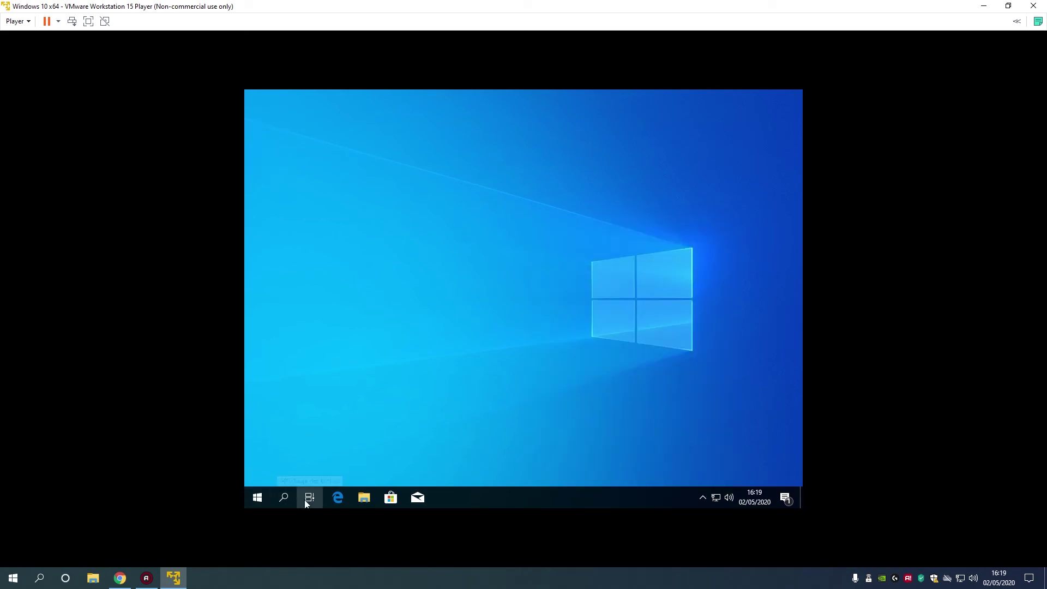
{"action": "left_click", "coordinate": [317, 498]}
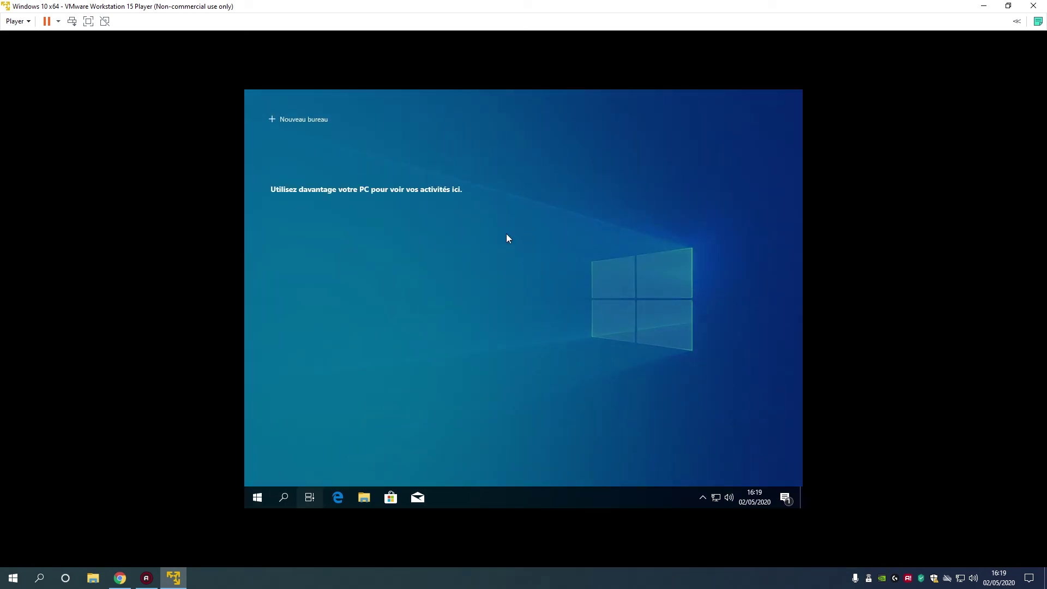
{"action": "left_click", "coordinate": [518, 333]}
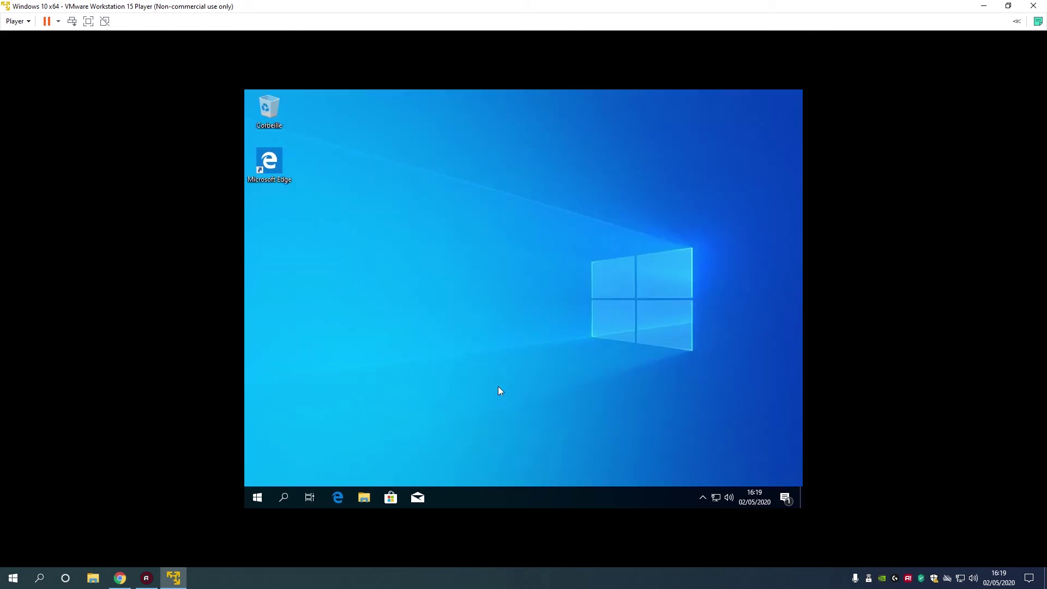
{"action": "right_click", "coordinate": [477, 494]}
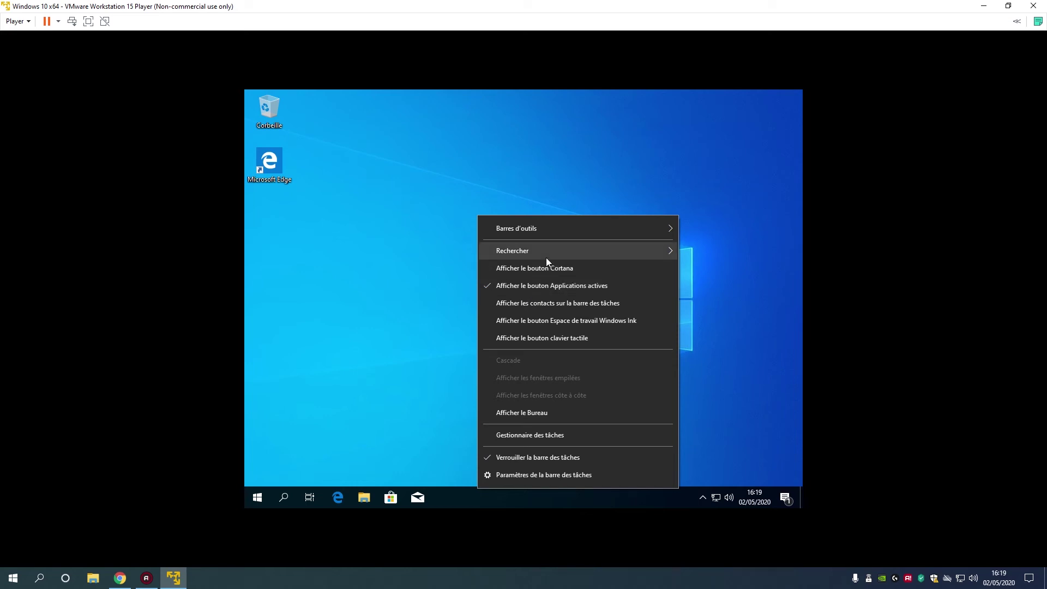
{"action": "left_click", "coordinate": [528, 286]}
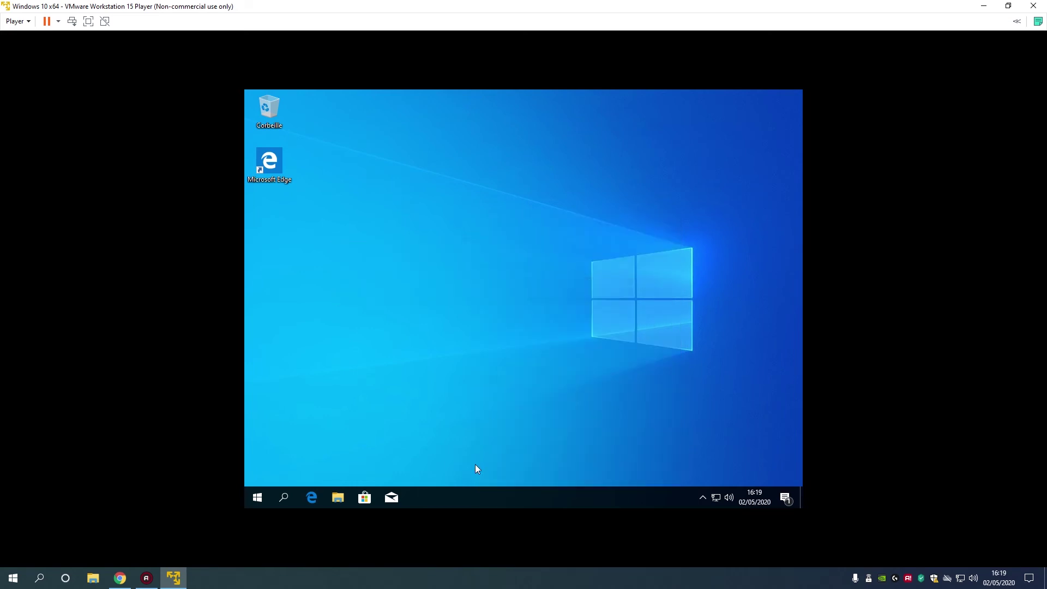
- Unpin Mail from the taskbar and look through the Microsoft Store home page
{"action": "right_click", "coordinate": [393, 498]}
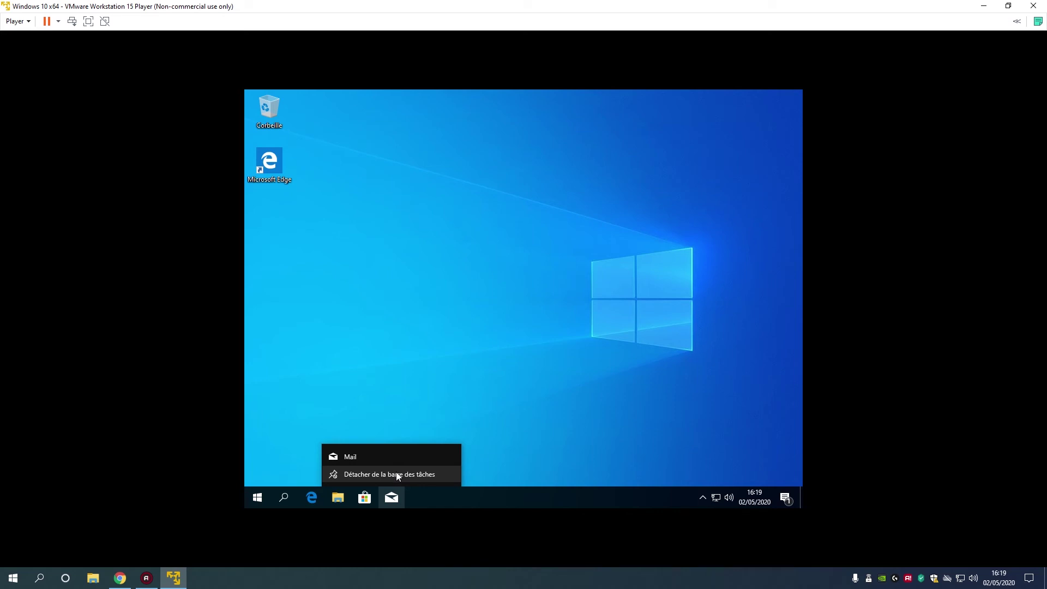
{"action": "left_click", "coordinate": [396, 472]}
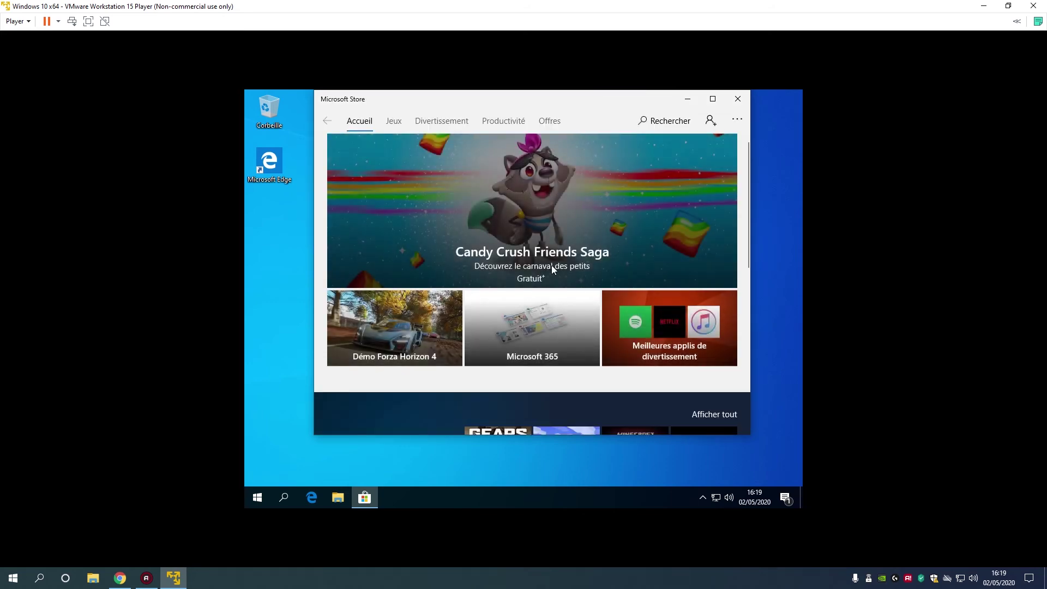
{"action": "scroll", "coordinate": [548, 270], "scroll_direction": "down", "scroll_amount": 4}
{"action": "scroll", "coordinate": [537, 275], "scroll_direction": "up", "scroll_amount": 4}
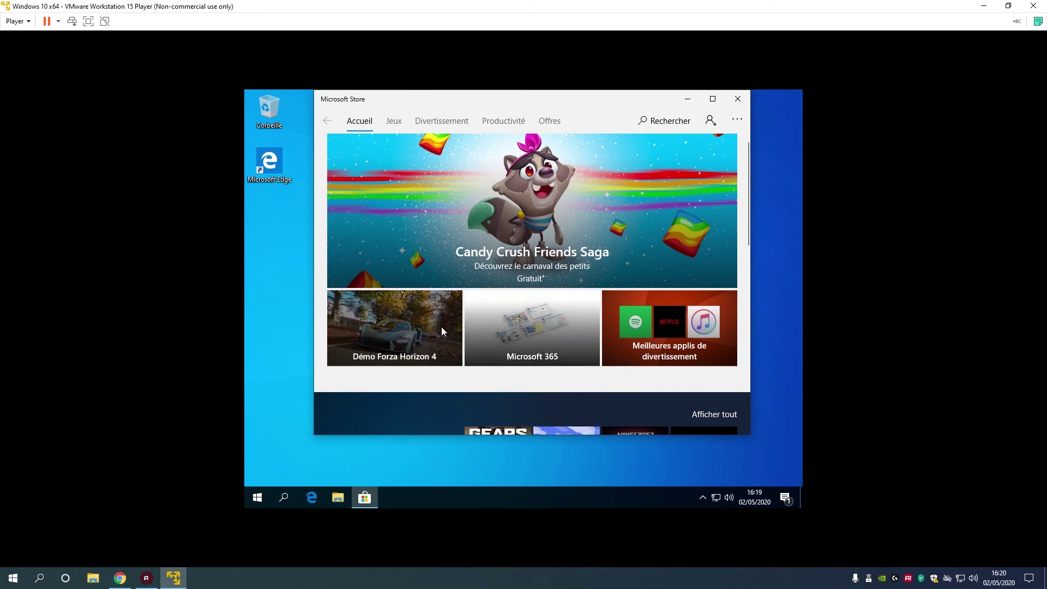
- Look further down the Microsoft Store home page, close the store, and unpin it from the taskbar
{"action": "scroll", "coordinate": [499, 342], "scroll_direction": "down", "scroll_amount": 5}
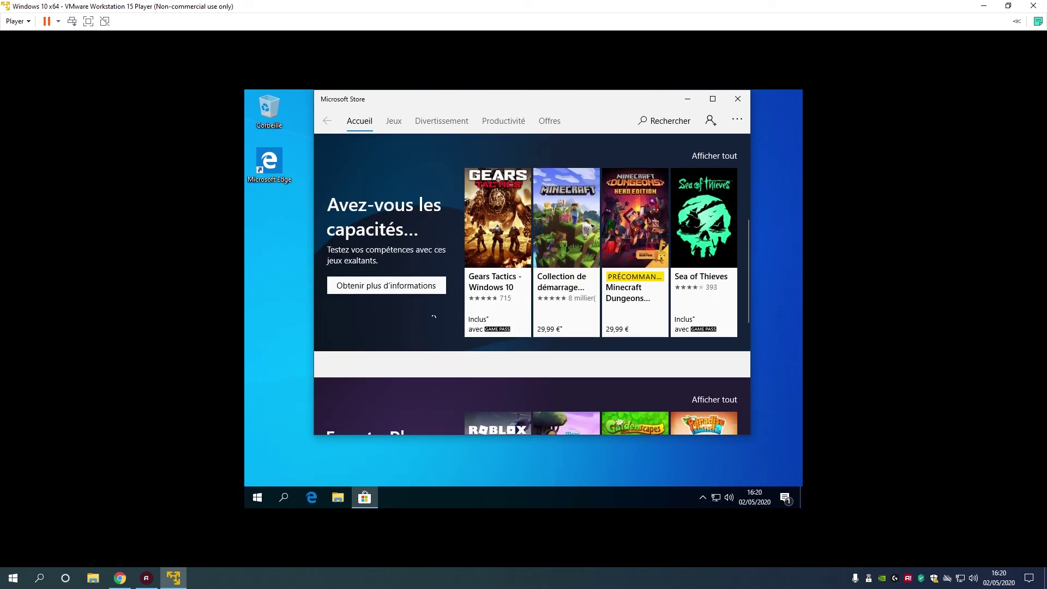
{"action": "scroll", "coordinate": [608, 243], "scroll_direction": "down", "scroll_amount": 3}
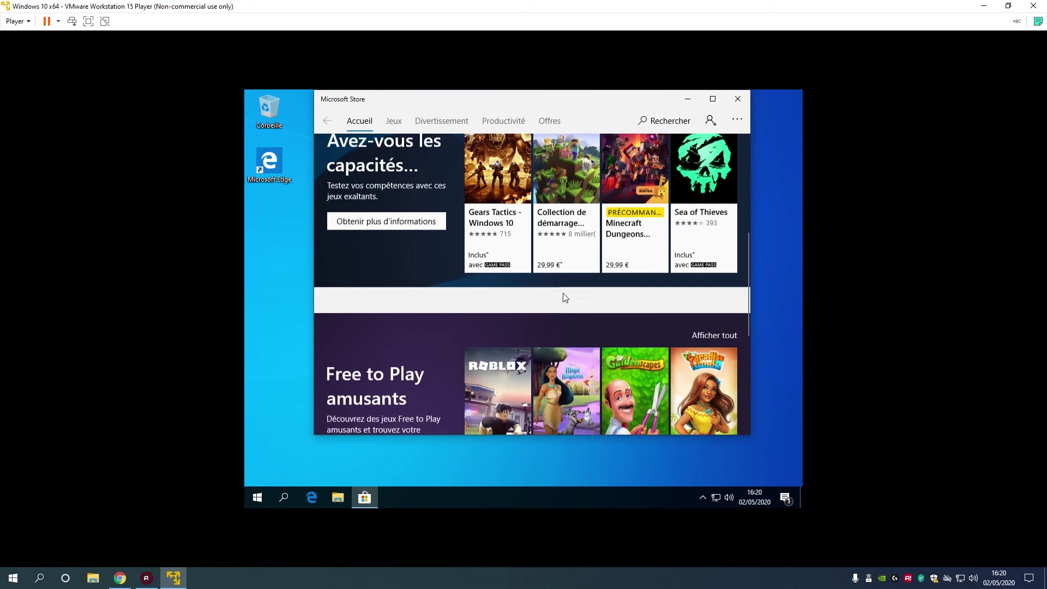
{"action": "left_click", "coordinate": [737, 101]}
{"action": "left_click", "coordinate": [362, 497]}
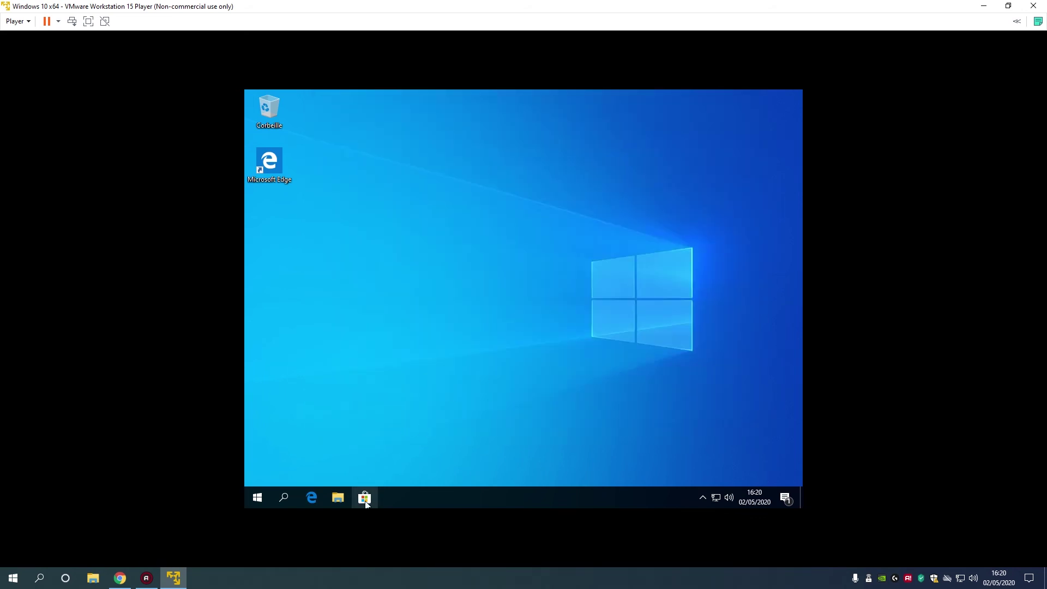
{"action": "right_click", "coordinate": [364, 499]}
{"action": "left_click", "coordinate": [375, 475]}
- Open Microsoft Edge maximised, close the extra Accueil tab, search for "ninite", and open the ninite.com site
{"action": "left_click", "coordinate": [312, 497]}
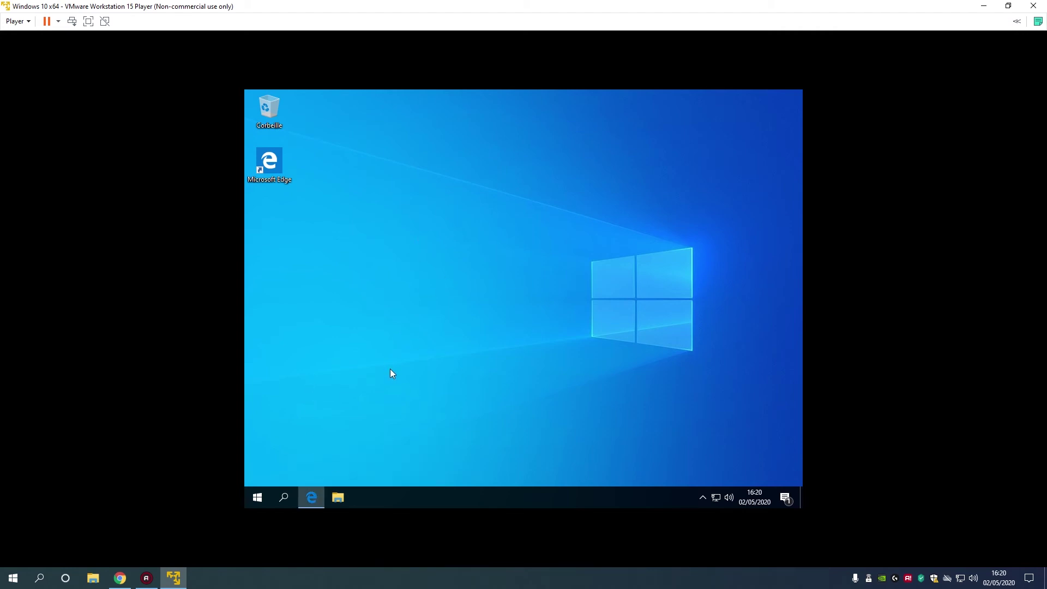
{"action": "left_click", "coordinate": [731, 123]}
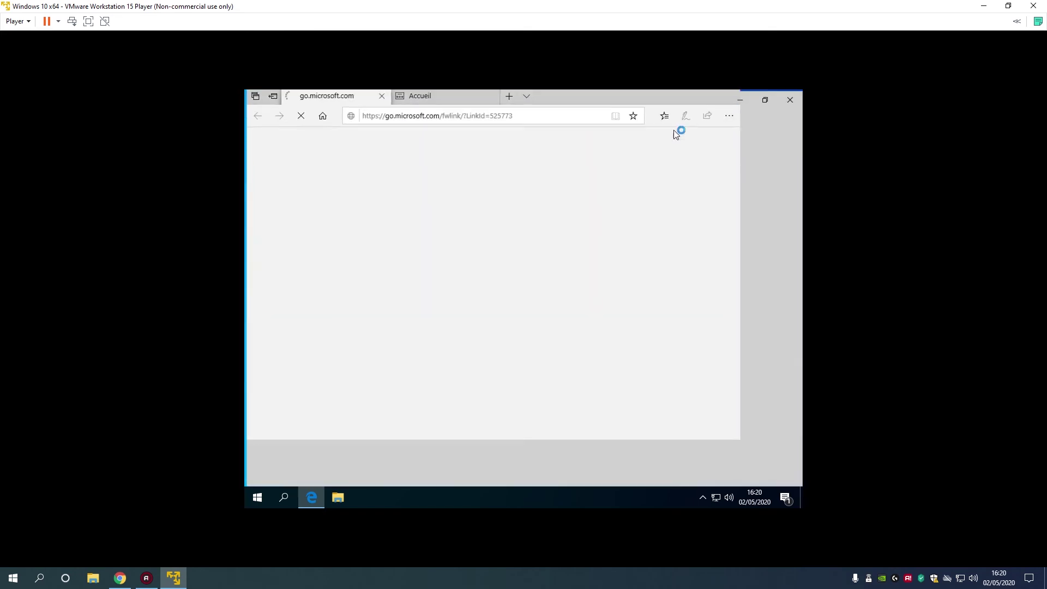
{"action": "left_click", "coordinate": [489, 98]}
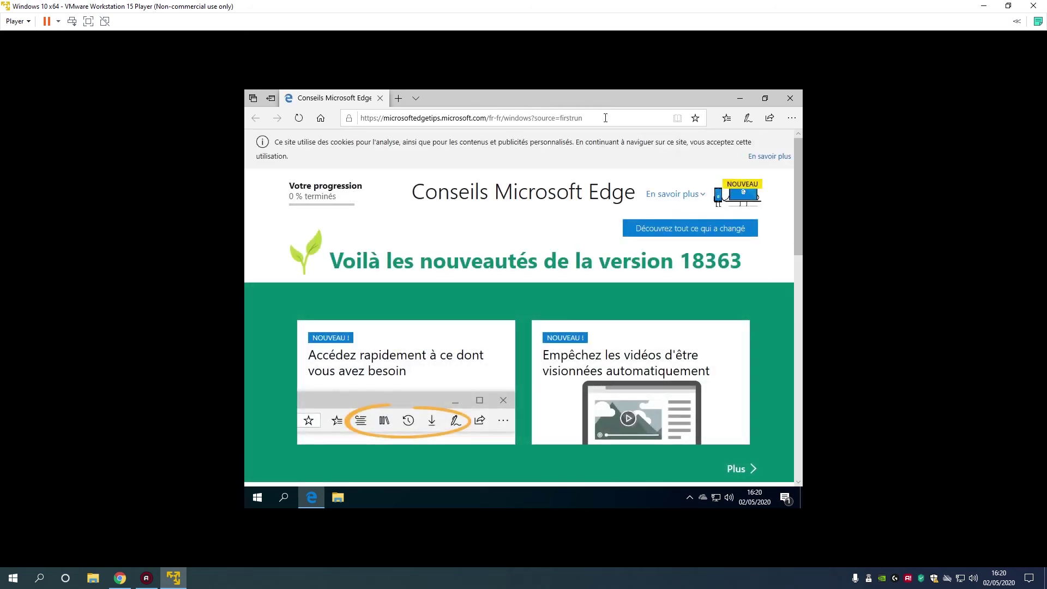
{"action": "left_click", "coordinate": [605, 117]}
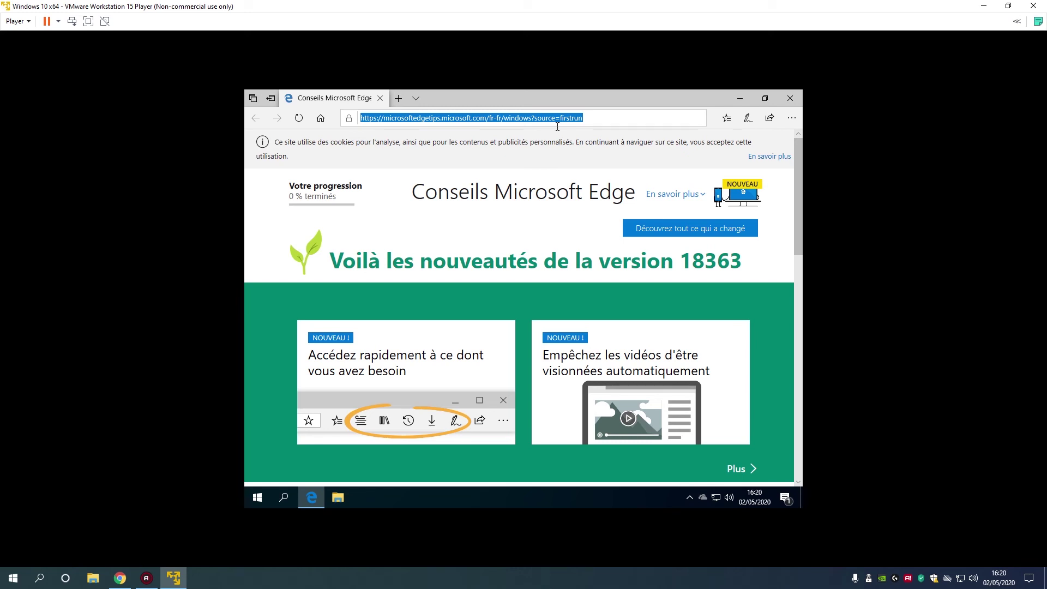
{"action": "key", "text": "BackSpace"}
{"action": "type", "text": "ninite"}
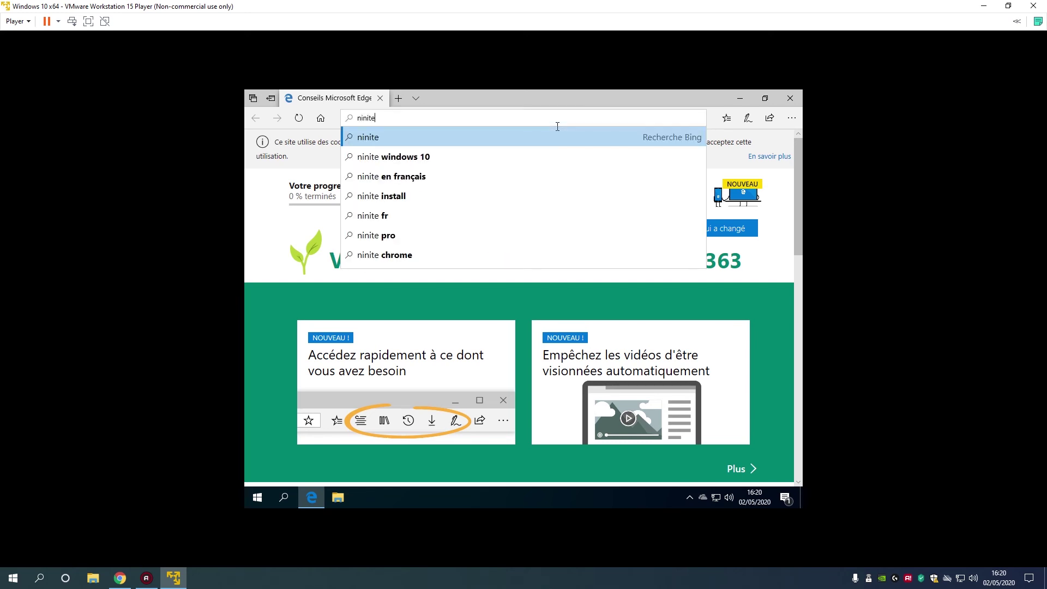
{"action": "key", "text": "Return"}
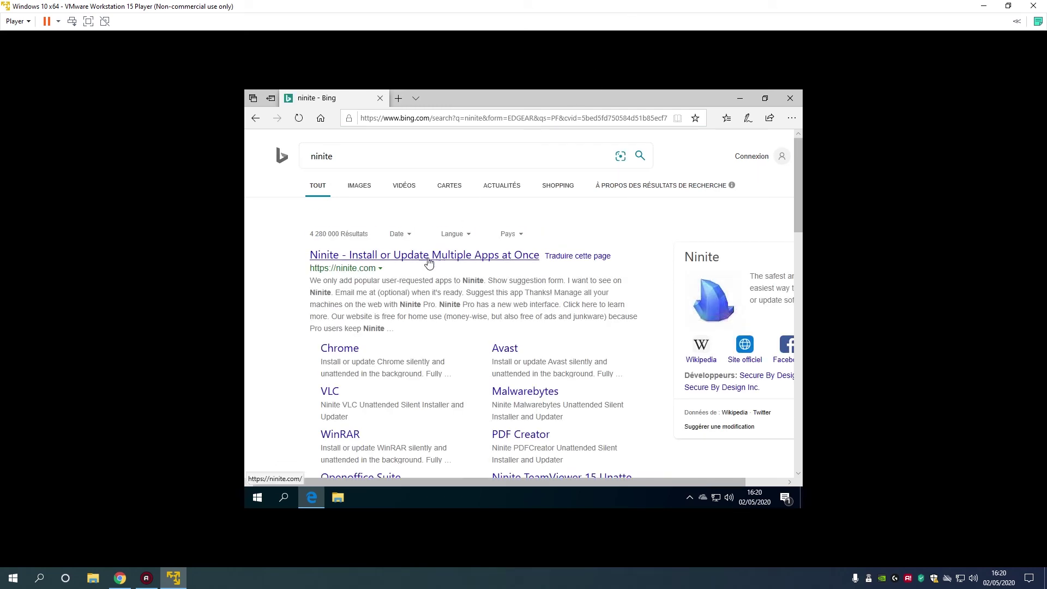
{"action": "left_click", "coordinate": [363, 257]}
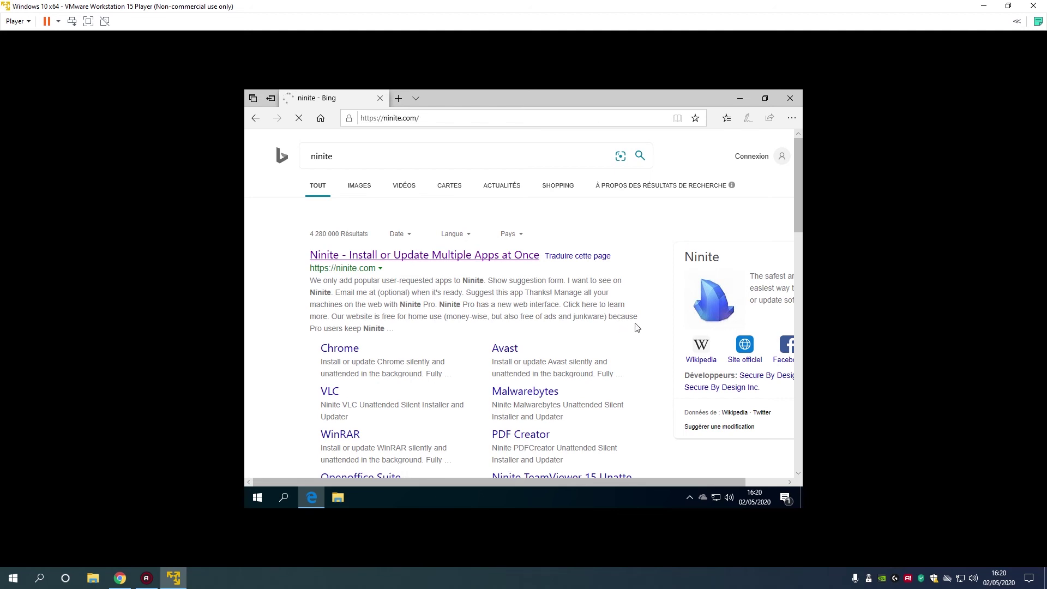
- Select Chrome, VLC, Air, Steam and 7-Zip in Ninite's list of apps
{"action": "scroll", "coordinate": [799, 315], "scroll_direction": "down", "scroll_amount": 5}
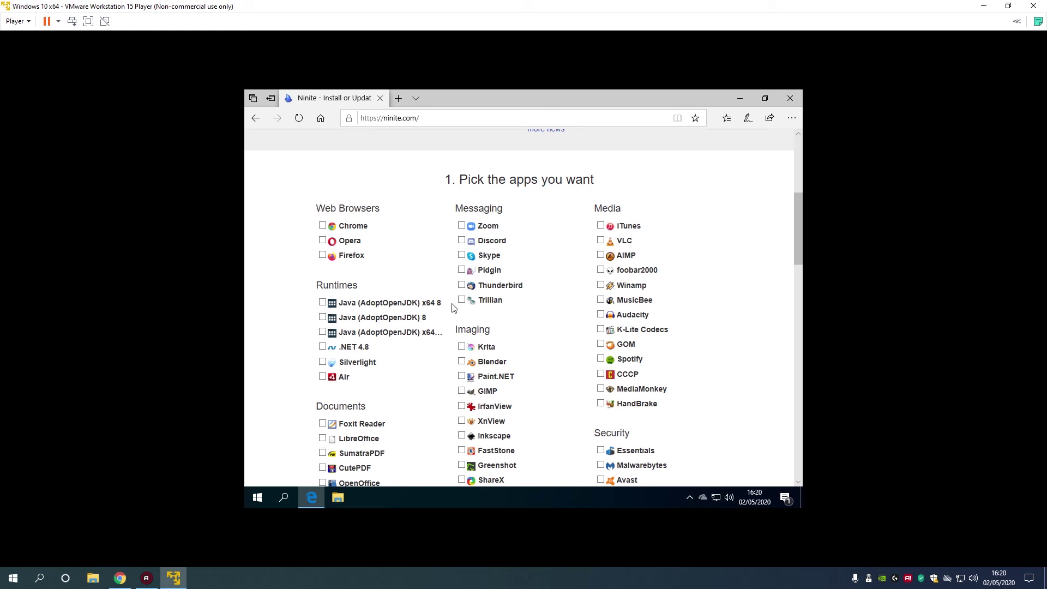
{"action": "left_click", "coordinate": [348, 226]}
{"action": "left_click", "coordinate": [628, 240]}
{"action": "scroll", "coordinate": [531, 310], "scroll_direction": "down", "scroll_amount": 2}
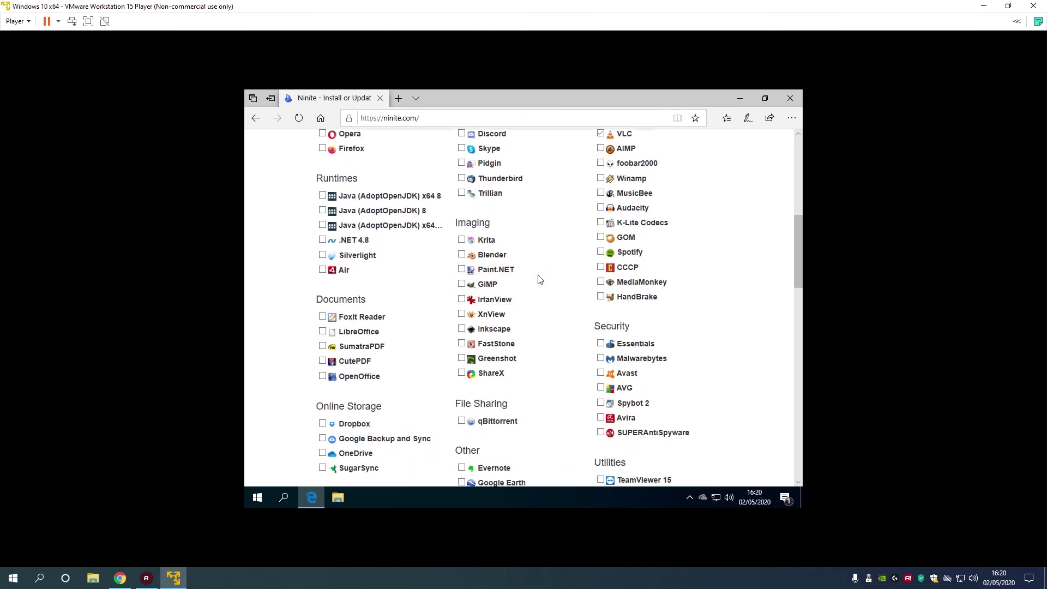
{"action": "scroll", "coordinate": [531, 303], "scroll_direction": "up", "scroll_amount": 1}
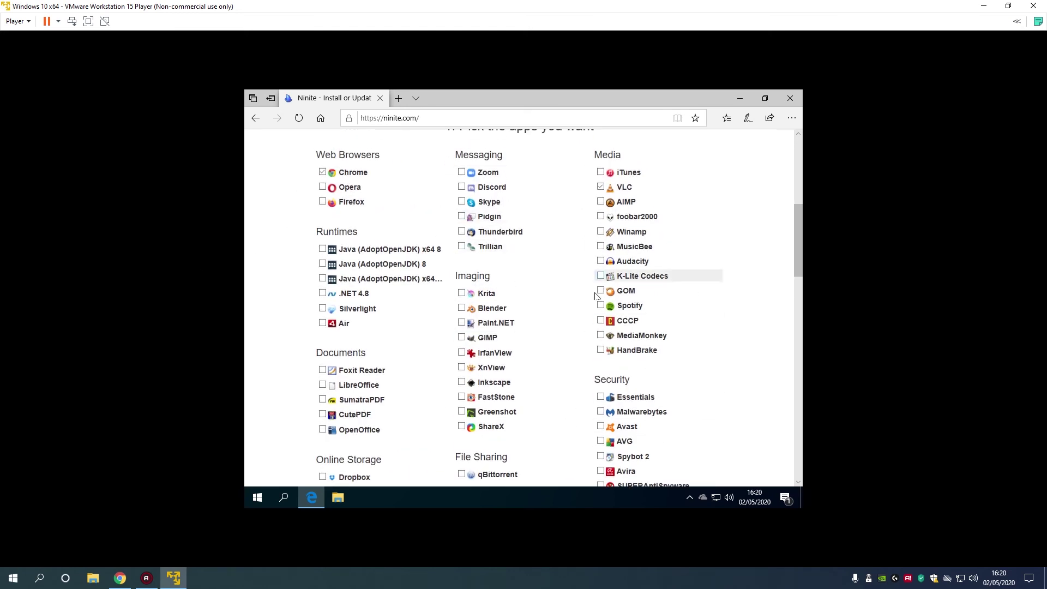
{"action": "left_click", "coordinate": [342, 323]}
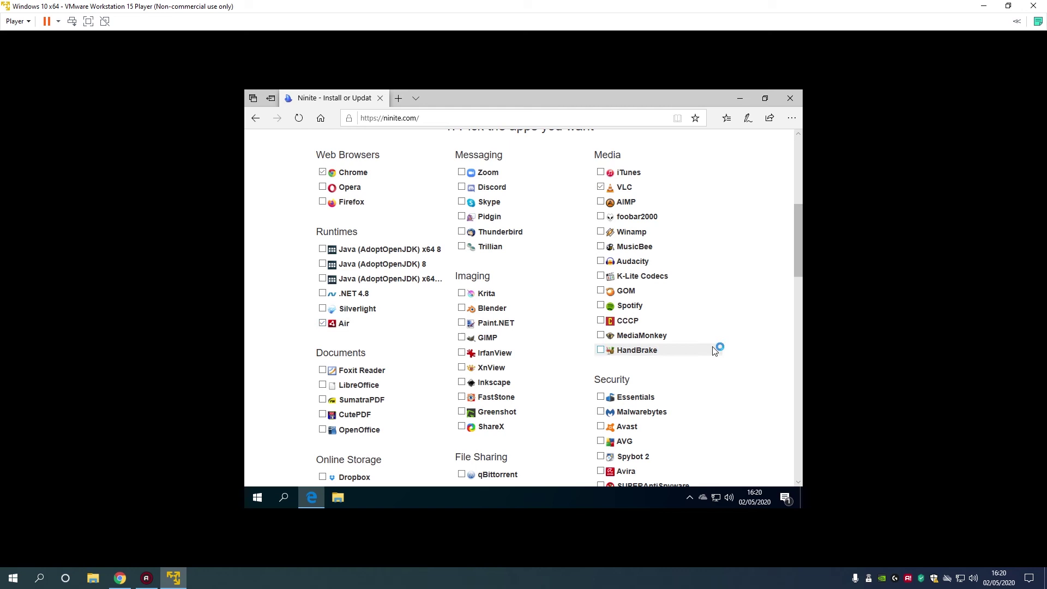
{"action": "scroll", "coordinate": [714, 345], "scroll_direction": "down", "scroll_amount": 2}
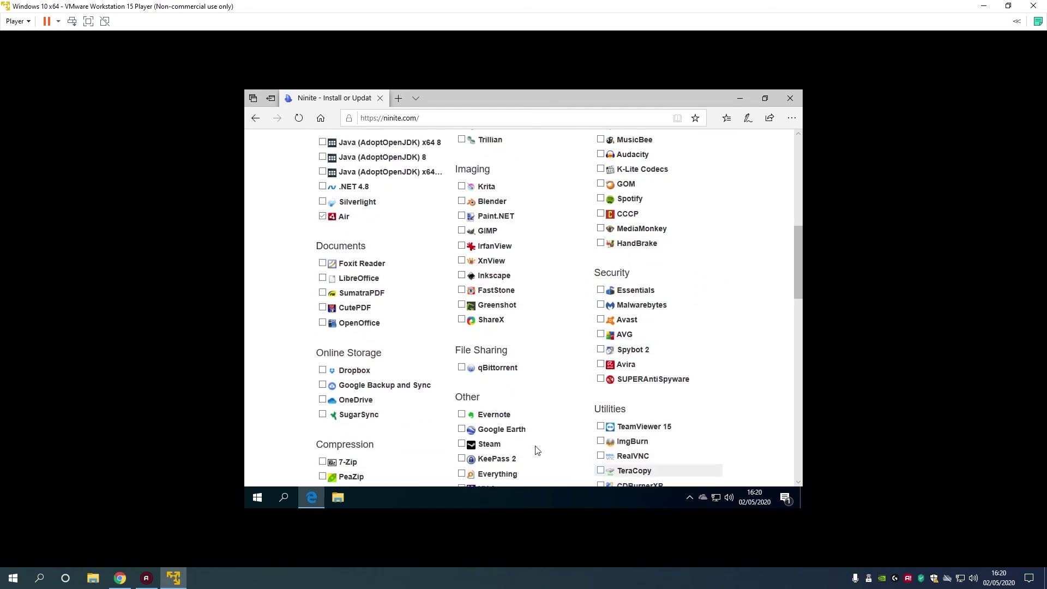
{"action": "scroll", "coordinate": [548, 332], "scroll_direction": "down", "scroll_amount": 1}
{"action": "left_click", "coordinate": [511, 390]}
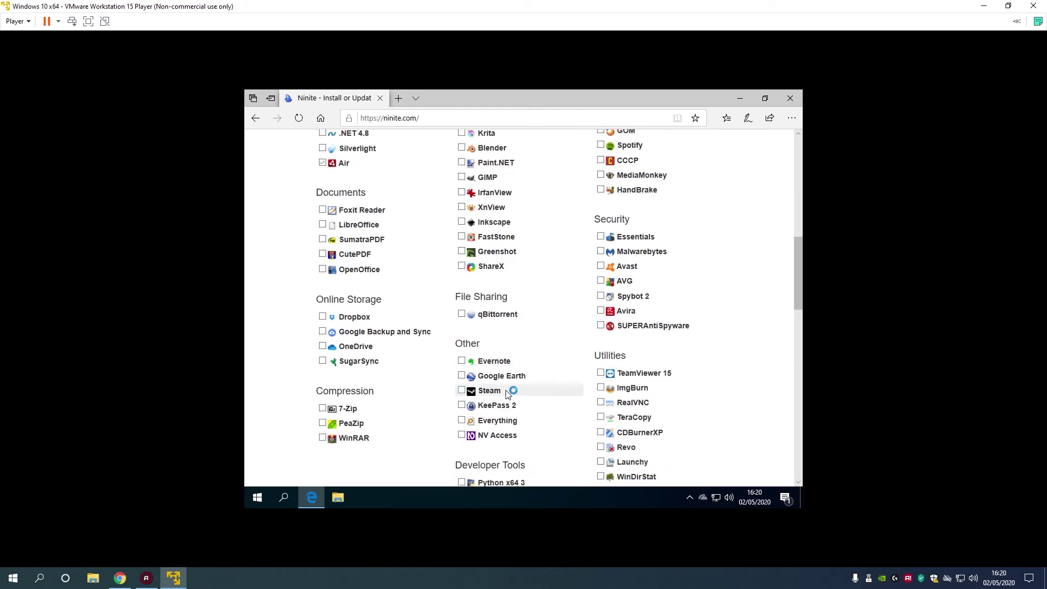
{"action": "left_click", "coordinate": [359, 410]}
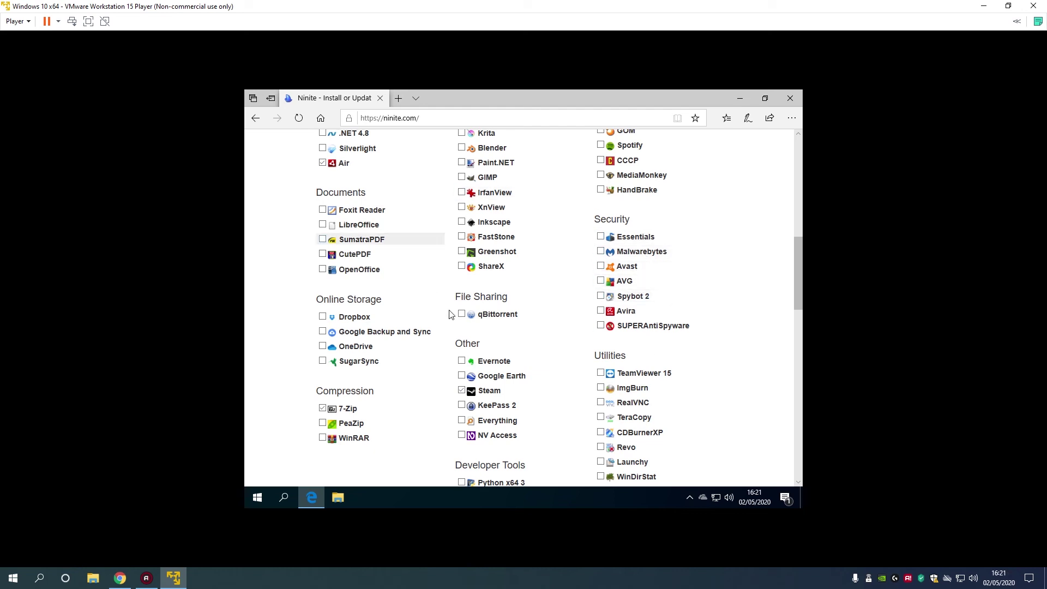
- Get the custom Ninite installer for the selected apps and run it directly from the browser's download prompt
{"action": "scroll", "coordinate": [540, 379], "scroll_direction": "down", "scroll_amount": 3}
{"action": "scroll", "coordinate": [637, 314], "scroll_direction": "down", "scroll_amount": 6}
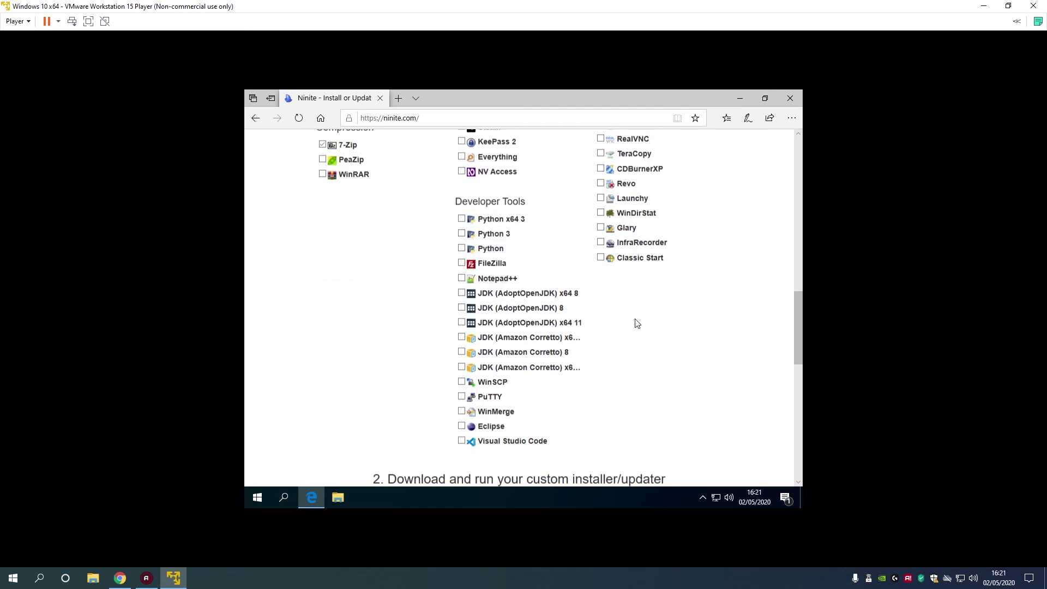
{"action": "left_click", "coordinate": [507, 290]}
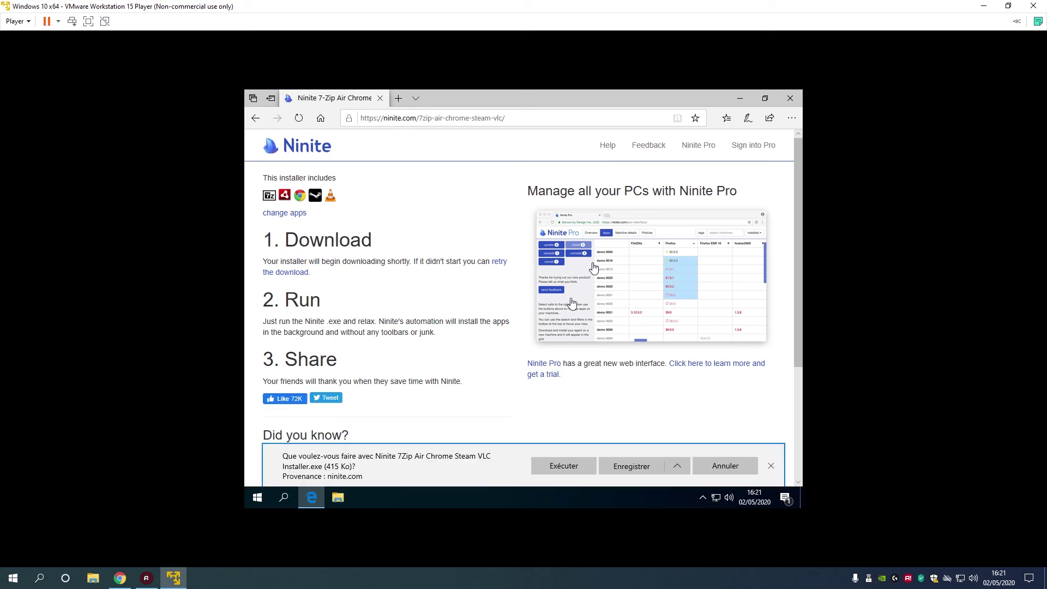
{"action": "left_click", "coordinate": [564, 469]}
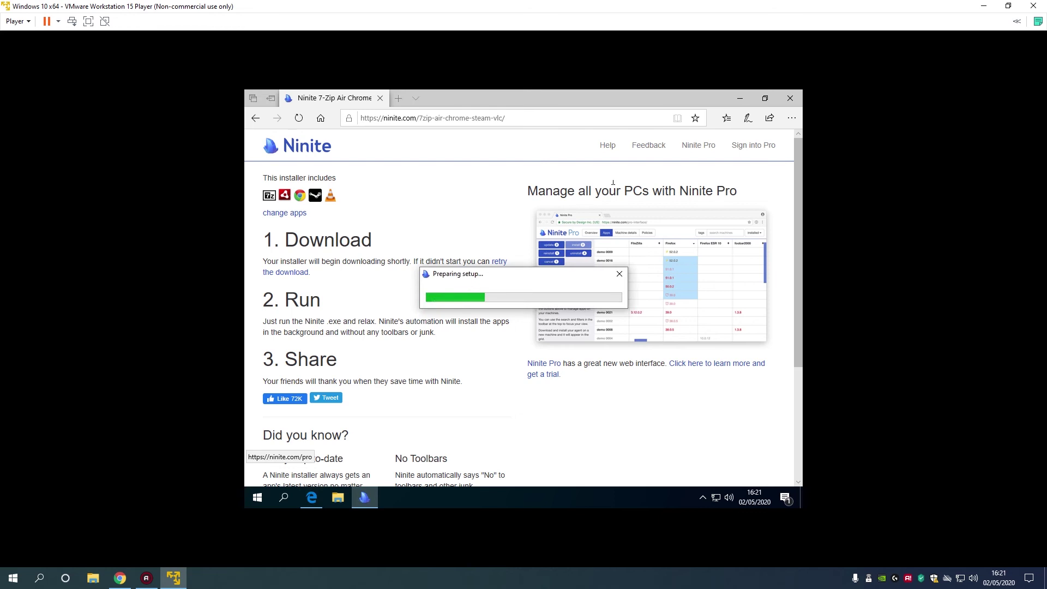
- Close Edge, then allow Ninite to modify the device and show its per-app installation details
{"action": "left_click", "coordinate": [789, 100]}
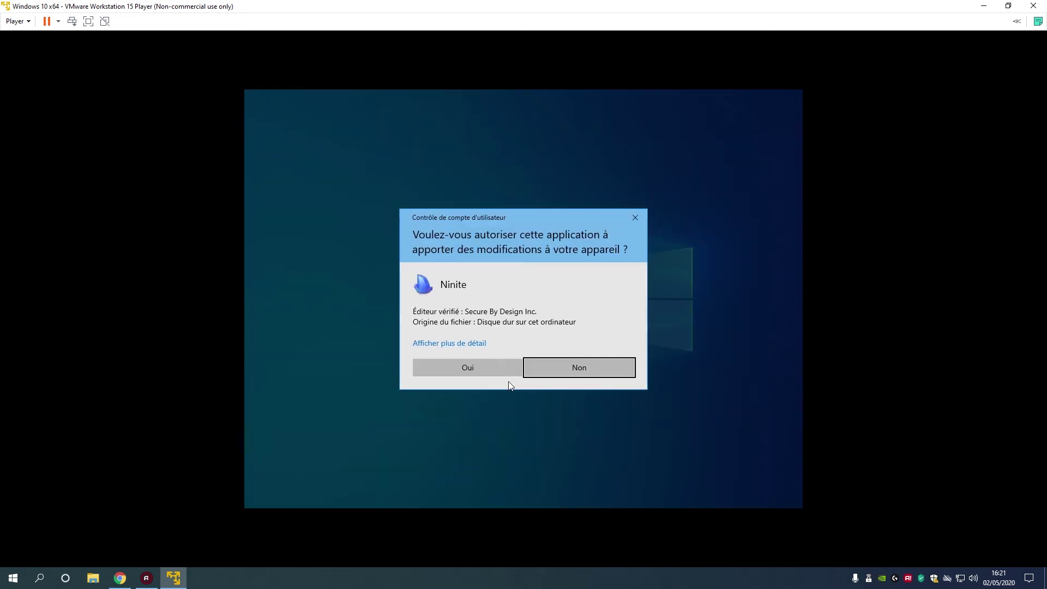
{"action": "left_click", "coordinate": [465, 370]}
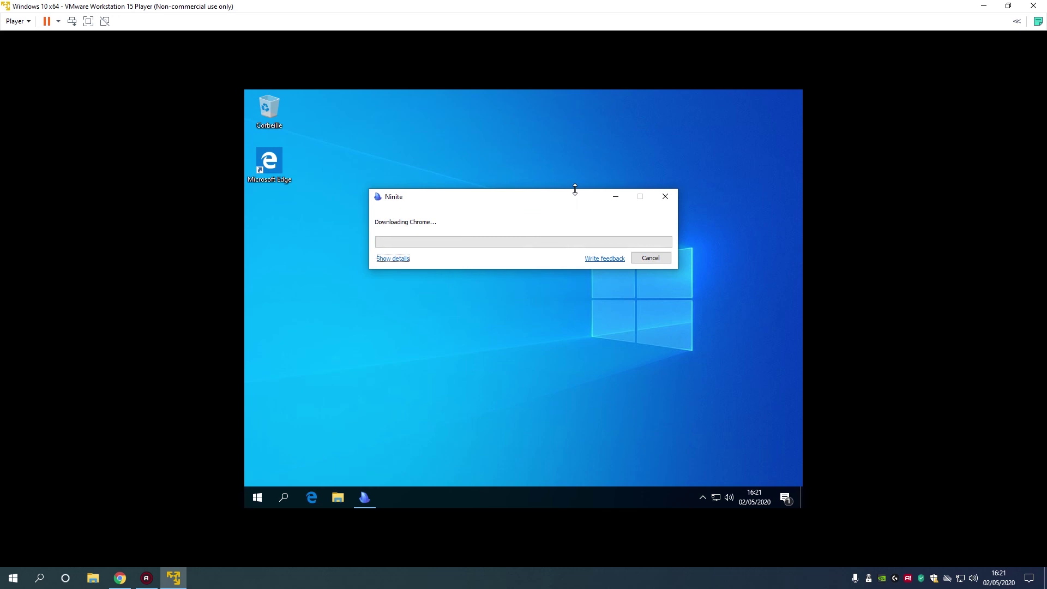
{"action": "left_click", "coordinate": [387, 261]}
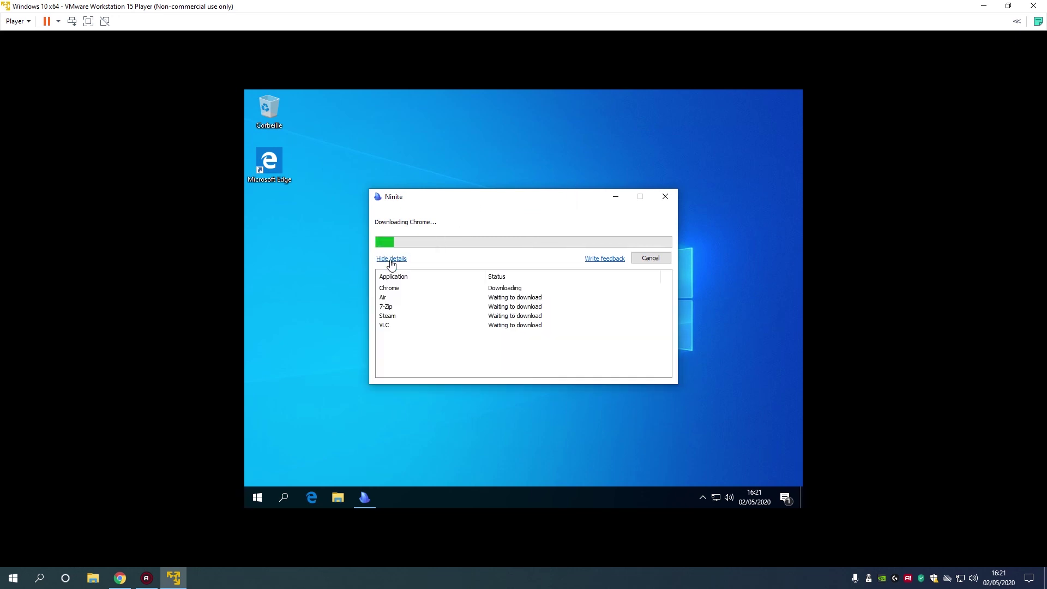
- Search for "panneau" to open the Panneau de configuration and reach the User Account Control settings under Comptes d'utilisateurs
{"action": "left_click", "coordinate": [284, 499]}
{"action": "type", "text": "p"}
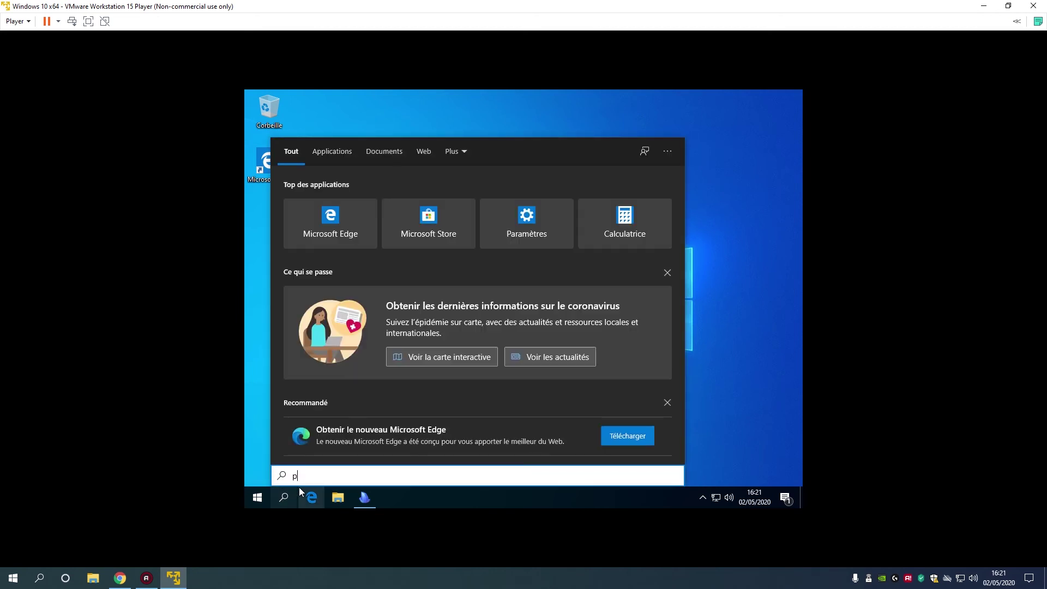
{"action": "type", "text": "anneau"}
{"action": "key", "text": "Escape"}
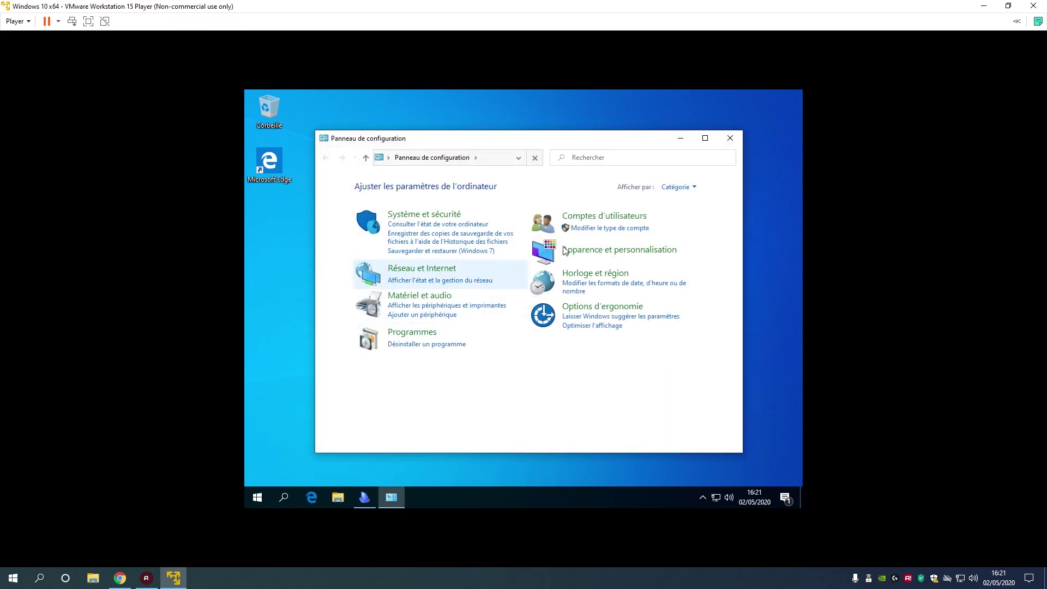
{"action": "left_click", "coordinate": [593, 216]}
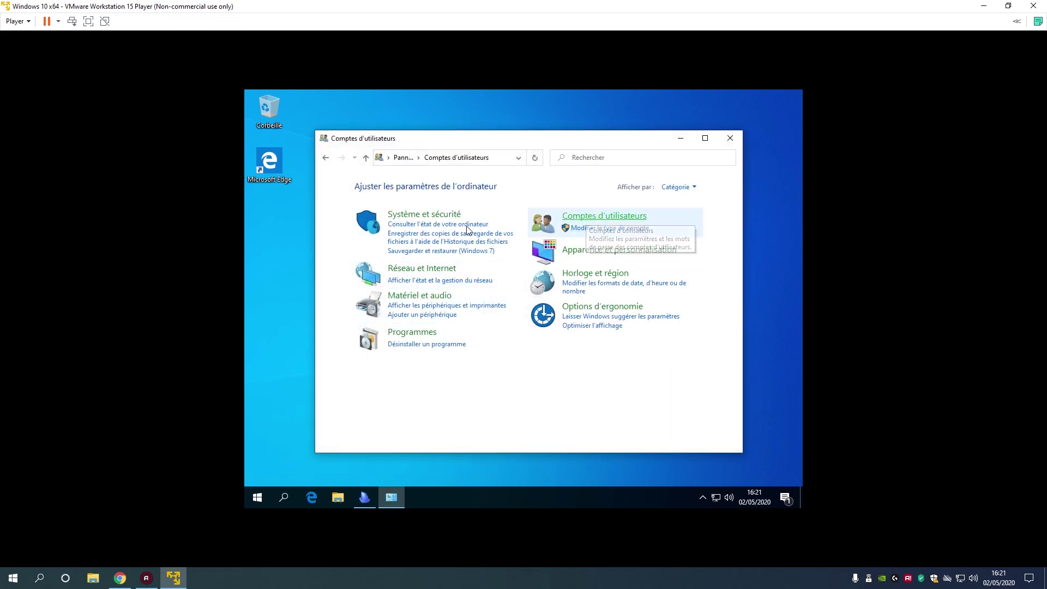
{"action": "left_click", "coordinate": [494, 187]}
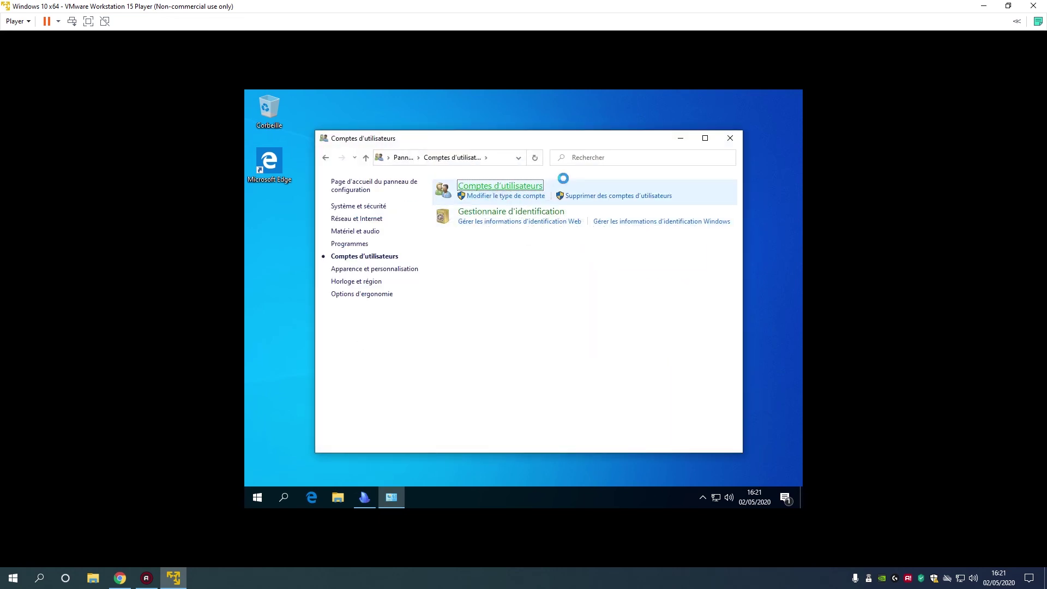
{"action": "left_click", "coordinate": [544, 290]}
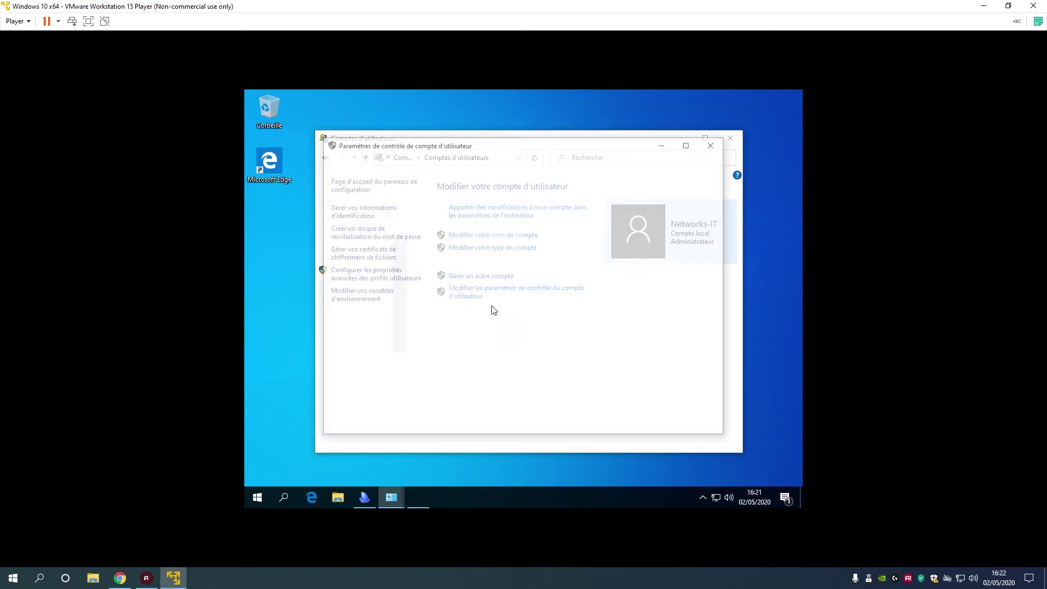
- Set the User Account Control level to "Ne jamais m'avertir", authorise the change, and close the user accounts window
{"action": "left_click_drag", "start_coordinate": [395, 292], "coordinate": [397, 346]}
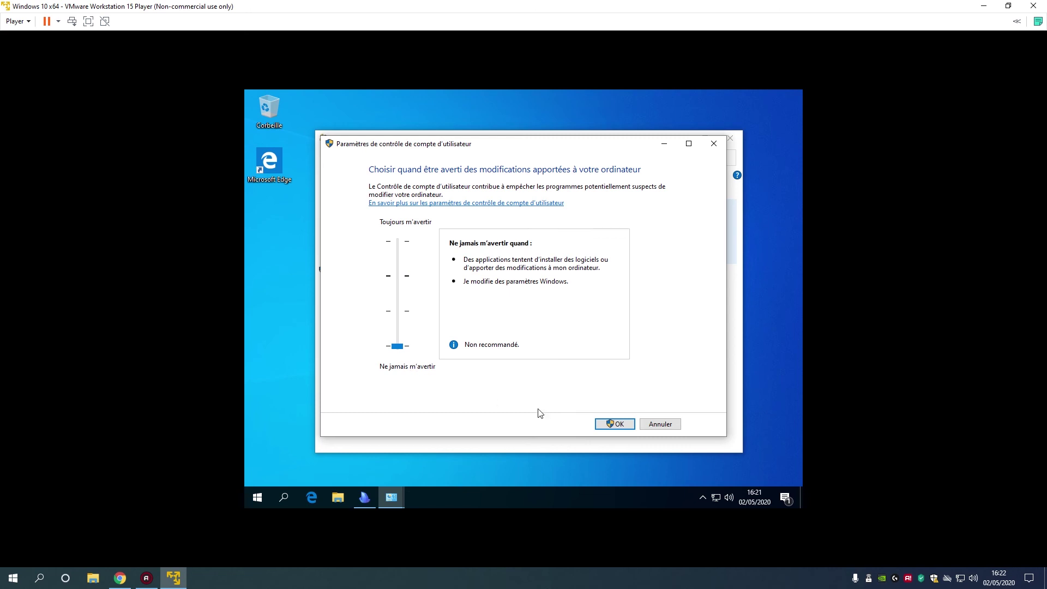
{"action": "left_click", "coordinate": [614, 424]}
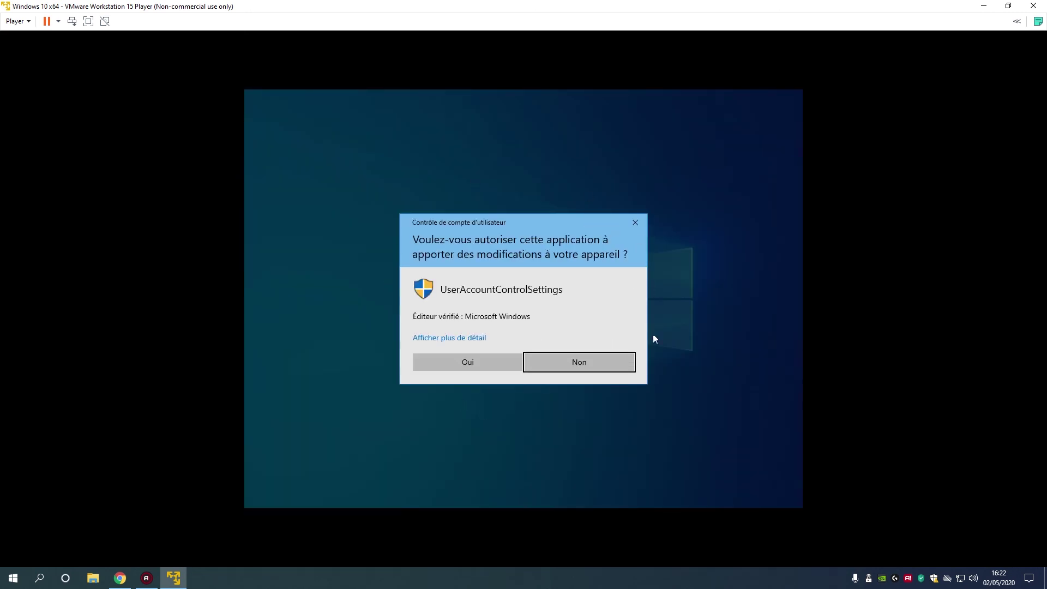
{"action": "left_click", "coordinate": [465, 365]}
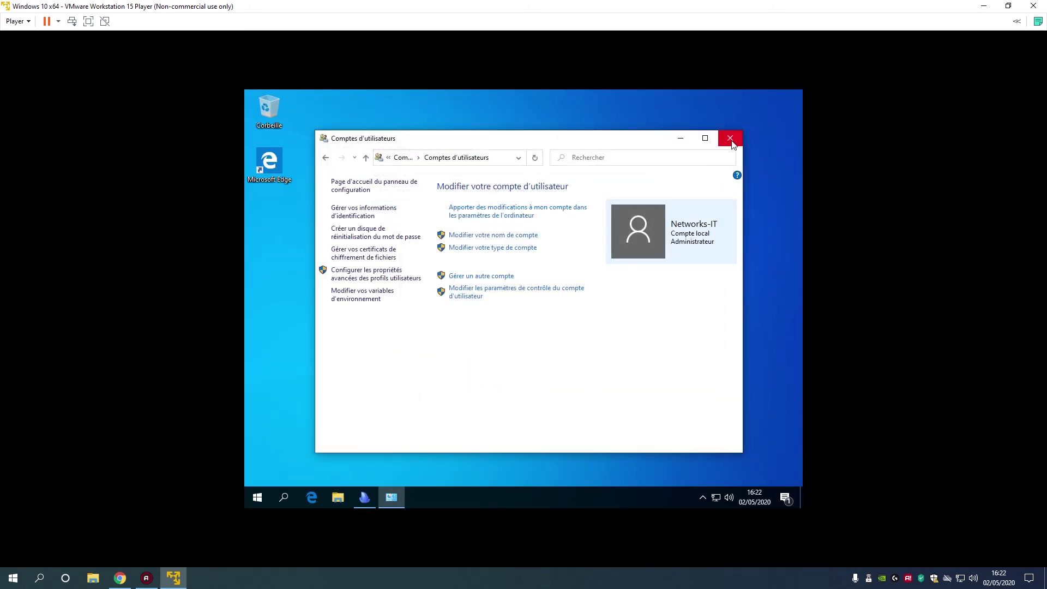
{"action": "left_click", "coordinate": [730, 138]}
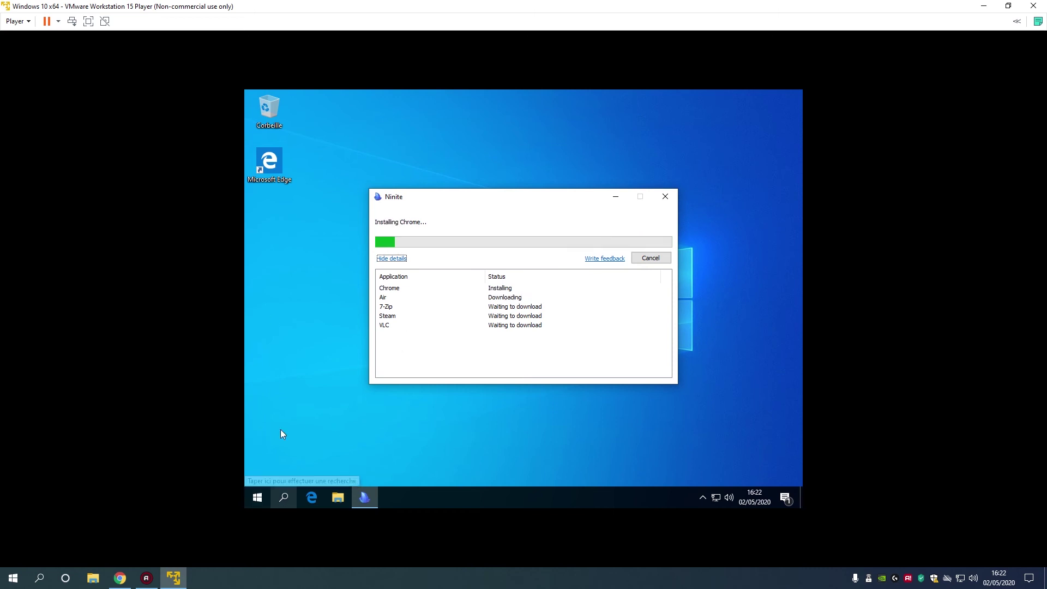
- Search for "ce pc", open Gestion de l'ordinateur through its Gérer option, and minimise the Ninite window
{"action": "left_click", "coordinate": [278, 502]}
{"action": "type", "text": "ce pc"}
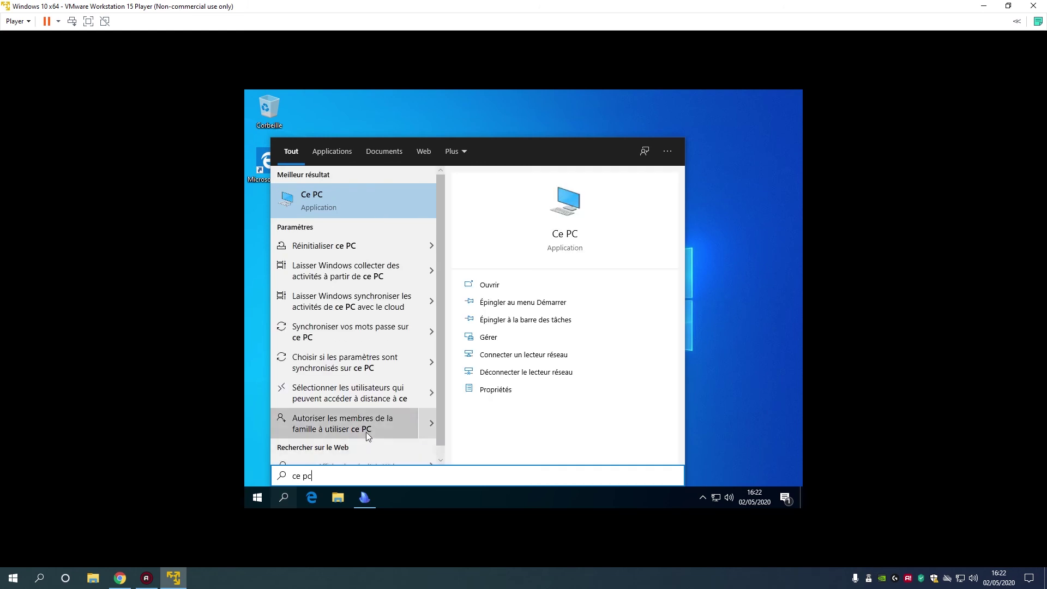
{"action": "left_click", "coordinate": [349, 205]}
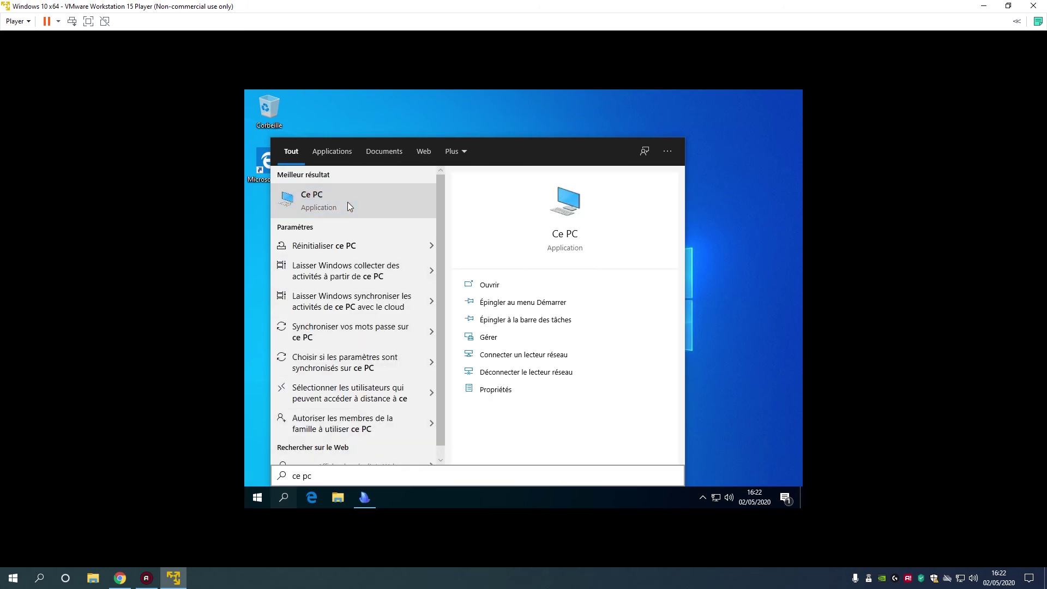
{"action": "right_click", "coordinate": [347, 202]}
{"action": "left_click", "coordinate": [405, 244]}
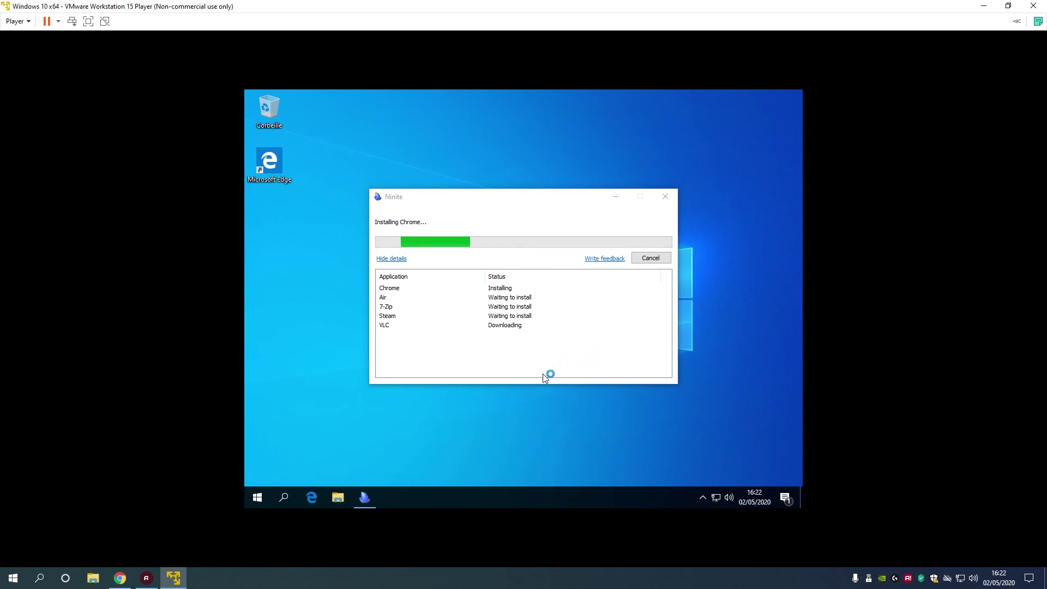
{"action": "left_click", "coordinate": [615, 196]}
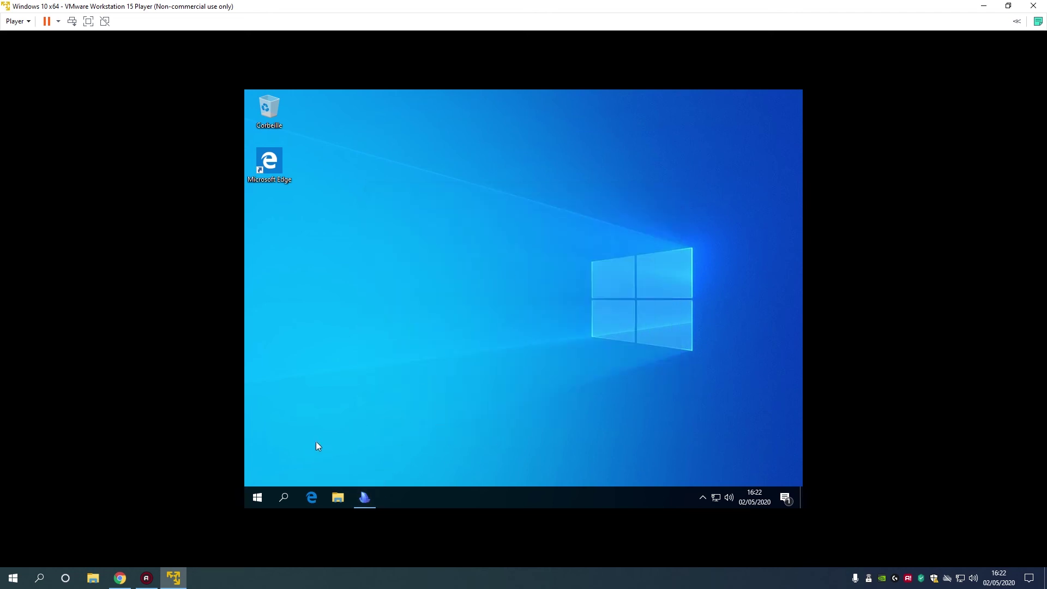
- Open the Windows settings and check the update progress under Mise à jour et sécurité
{"action": "left_click", "coordinate": [256, 496]}
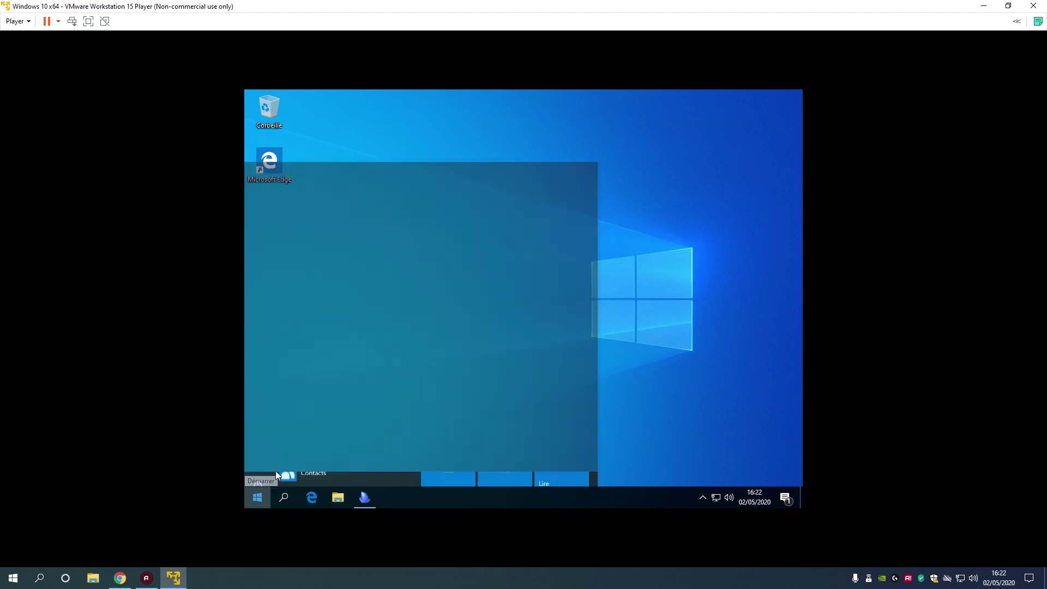
{"action": "left_click", "coordinate": [290, 449]}
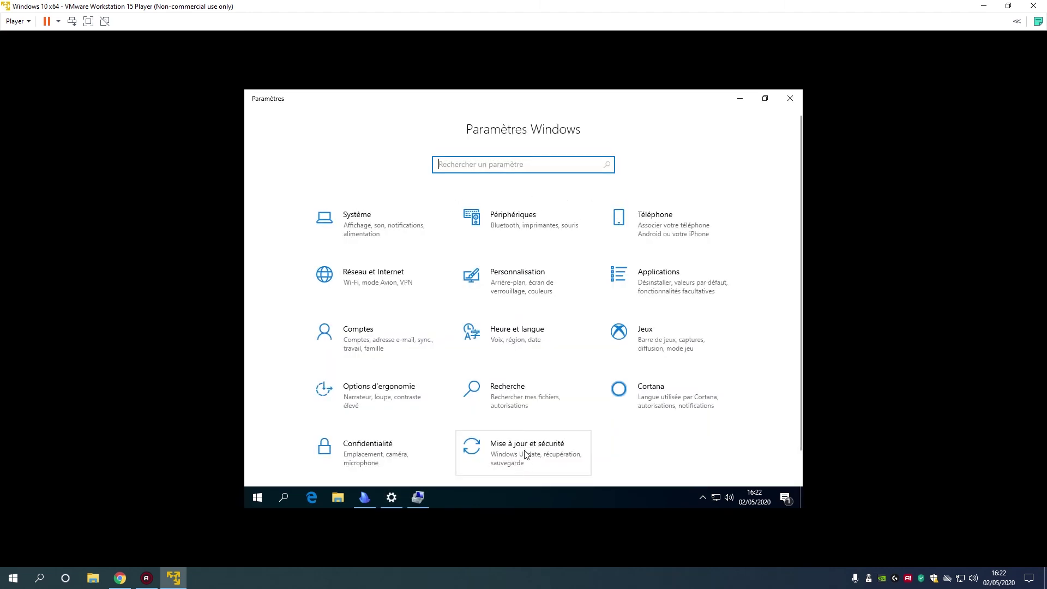
{"action": "left_click", "coordinate": [531, 454]}
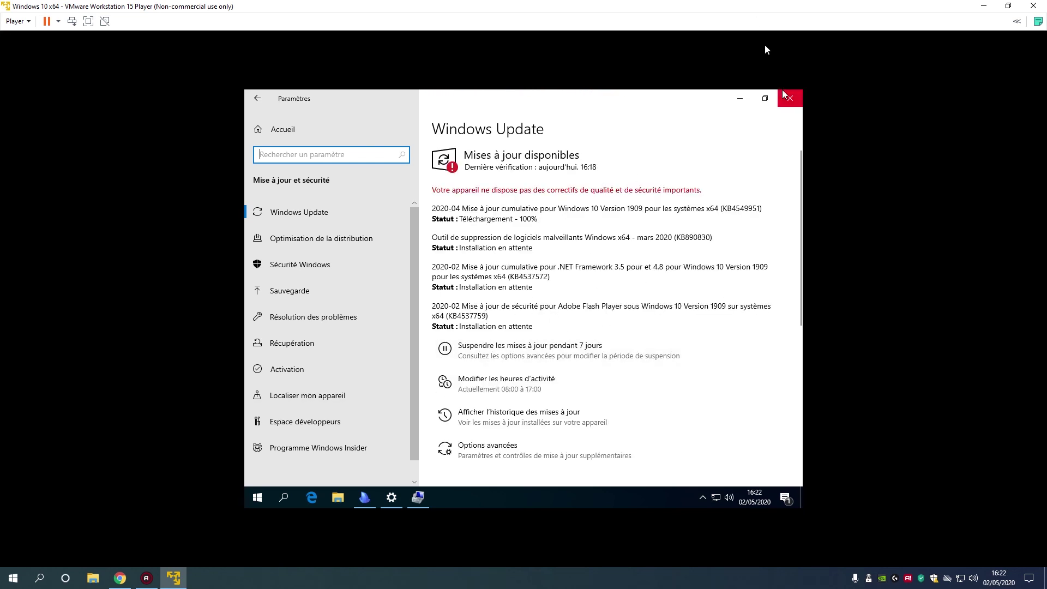
- In Gestion de l'ordinateur, open the Gestionnaire de périphériques and inspect the Processeurs, Souris et autres périphériques de pointage and Lecteurs de disque categories
{"action": "left_click", "coordinate": [417, 496]}
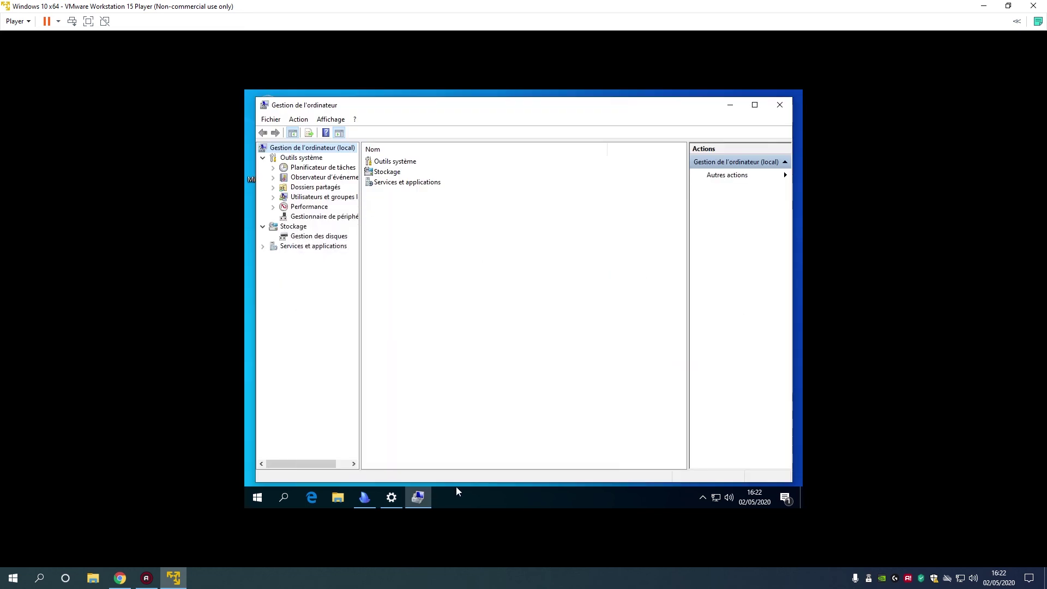
{"action": "left_click", "coordinate": [357, 217]}
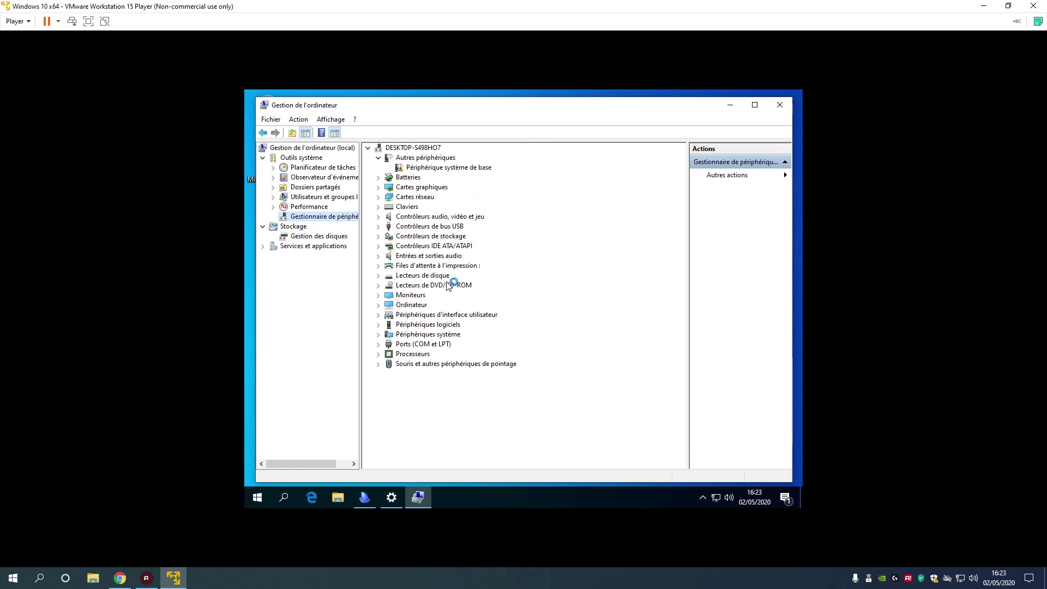
{"action": "left_click", "coordinate": [380, 354]}
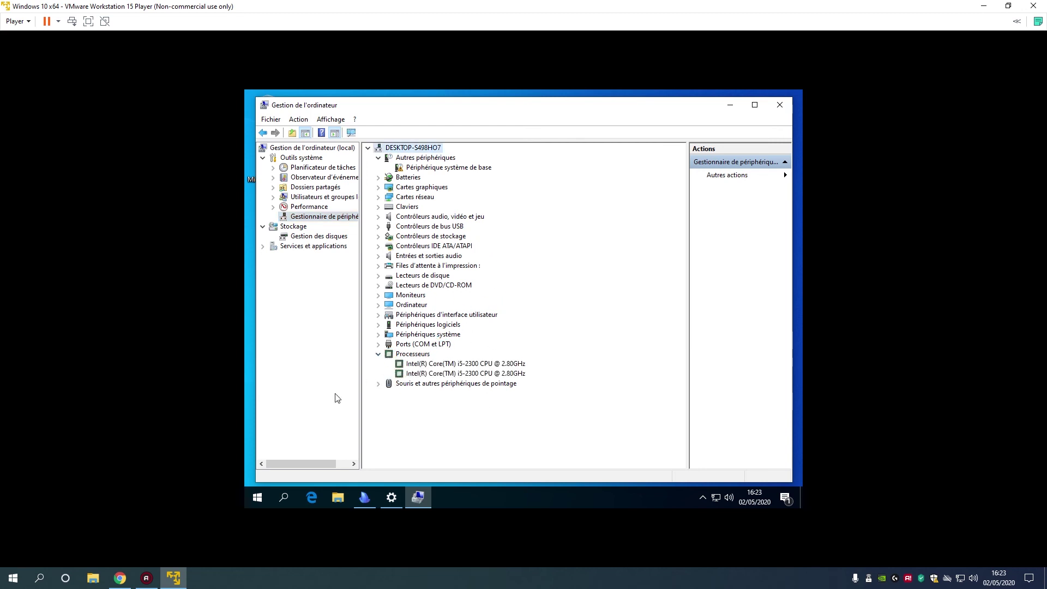
{"action": "left_click", "coordinate": [378, 353]}
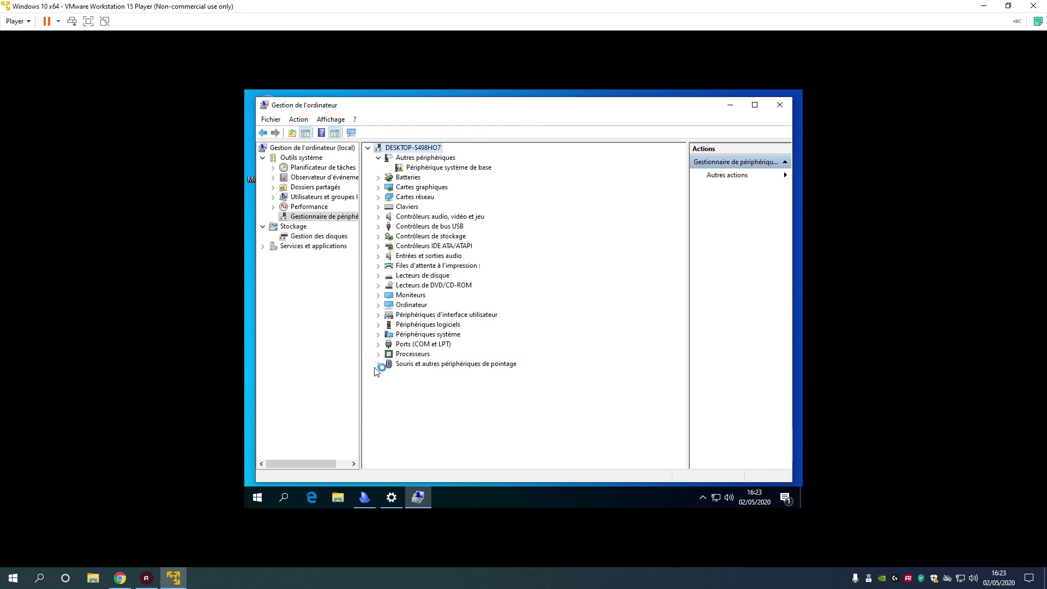
{"action": "left_click", "coordinate": [378, 363]}
{"action": "left_click", "coordinate": [379, 364]}
{"action": "left_click", "coordinate": [380, 277]}
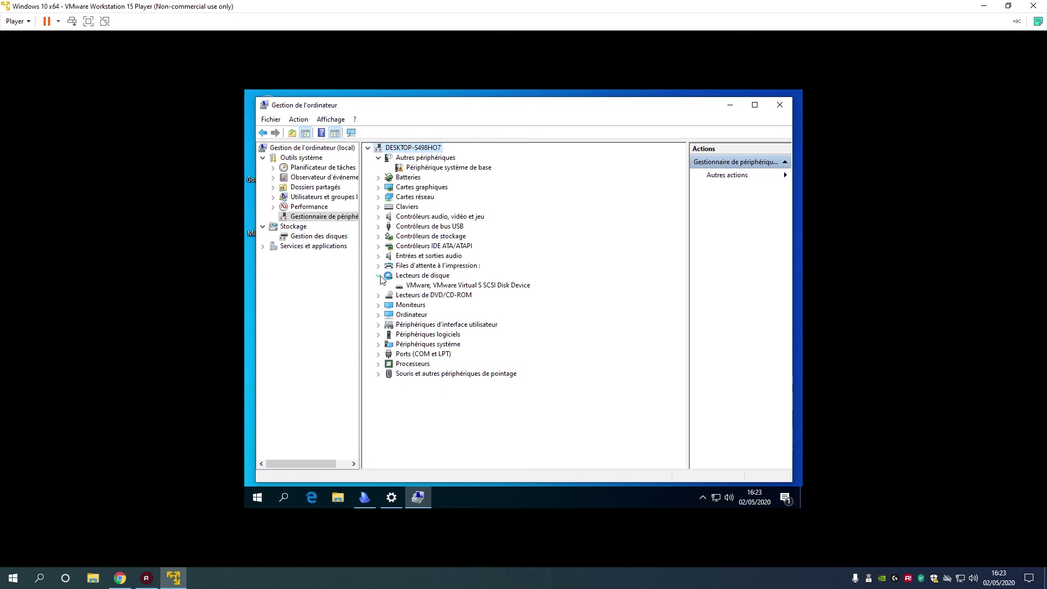
{"action": "left_click", "coordinate": [379, 276]}
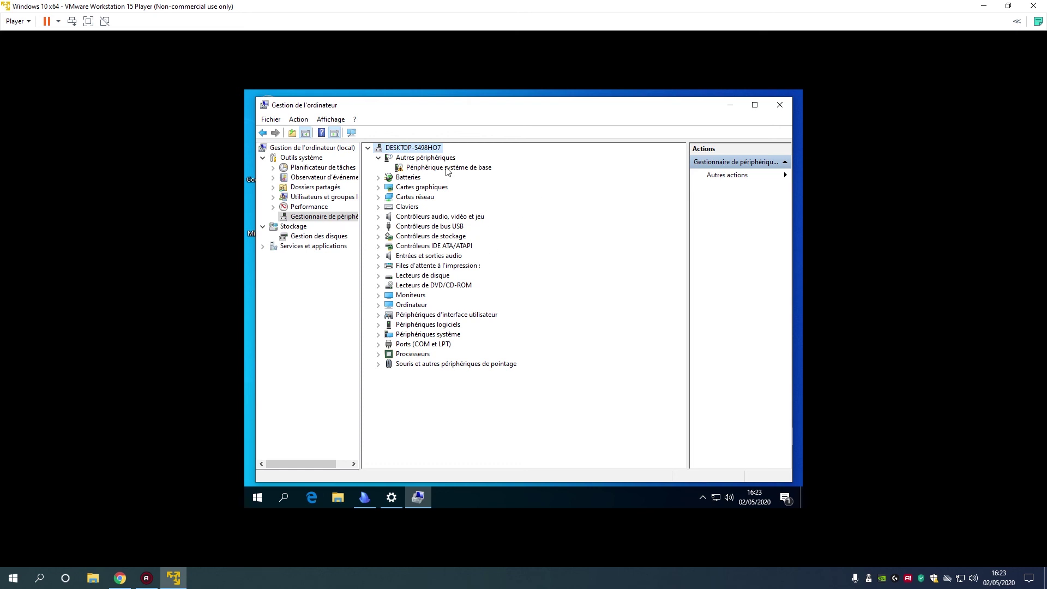
- Try to update the driver of Périphérique système de base with an automatic search, then close its dialogs and Gestion de l'ordinateur
{"action": "left_click", "coordinate": [446, 171]}
{"action": "double_click", "coordinate": [468, 167]}
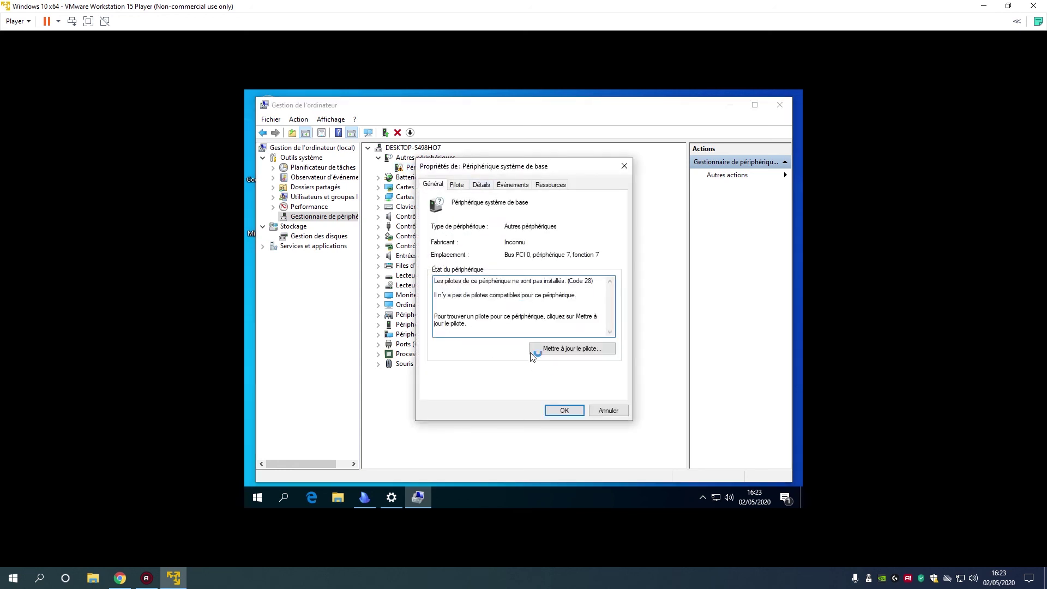
{"action": "left_click", "coordinate": [568, 347]}
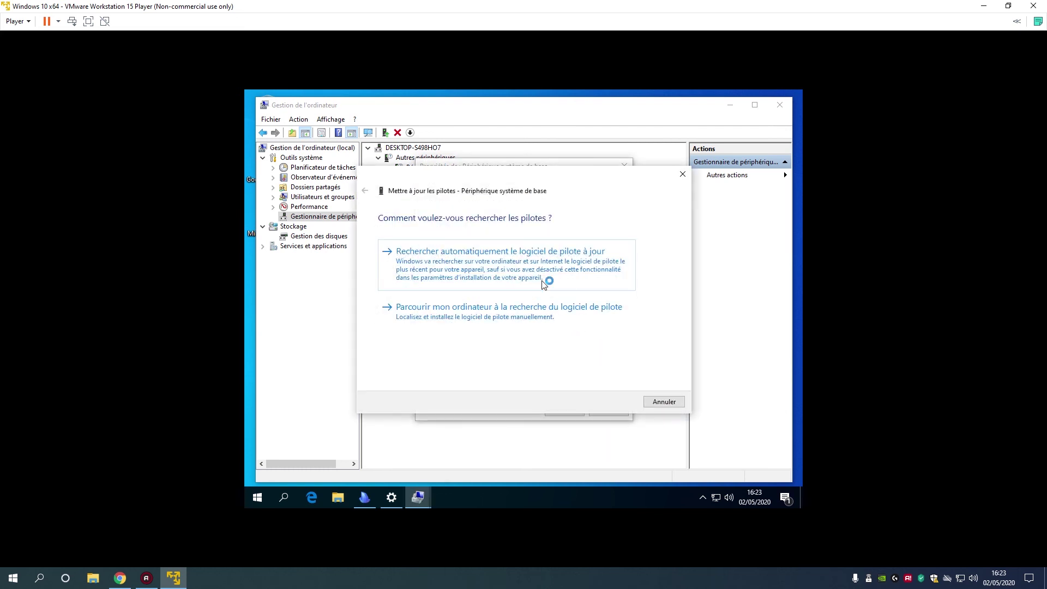
{"action": "left_click", "coordinate": [476, 265]}
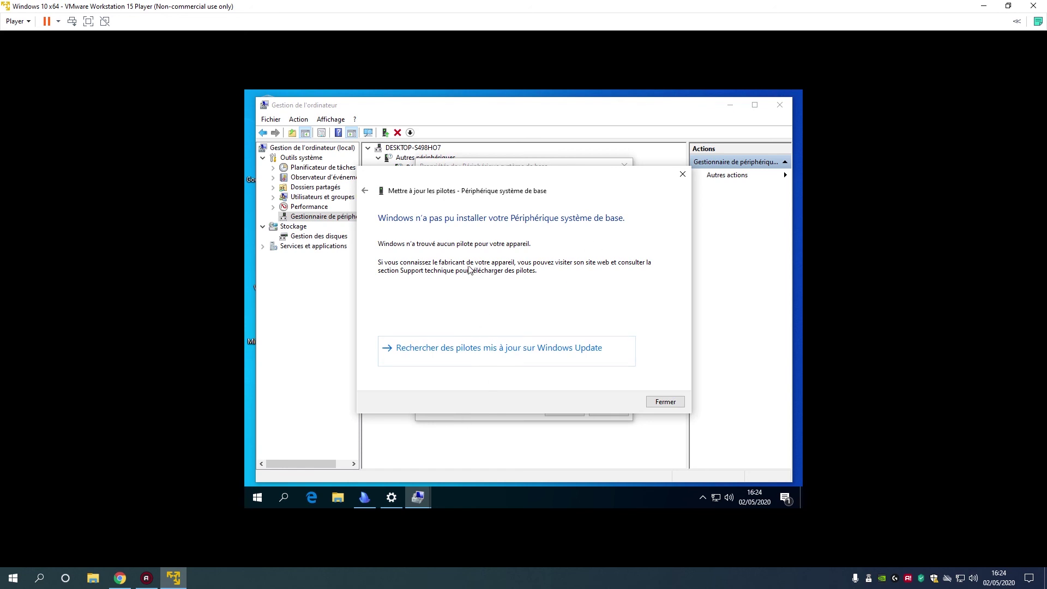
{"action": "left_click", "coordinate": [668, 404]}
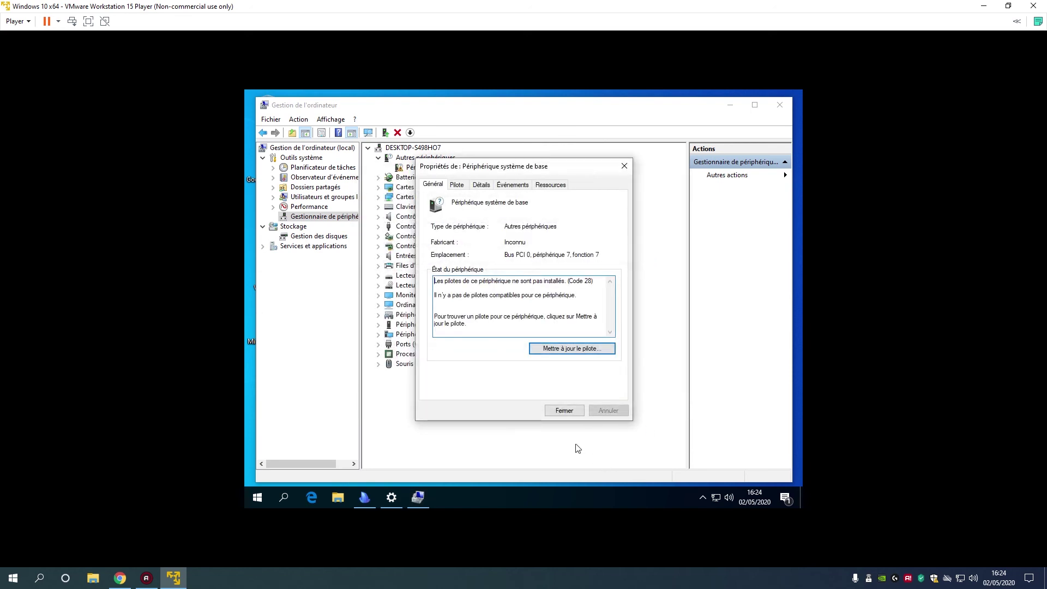
{"action": "left_click", "coordinate": [564, 410]}
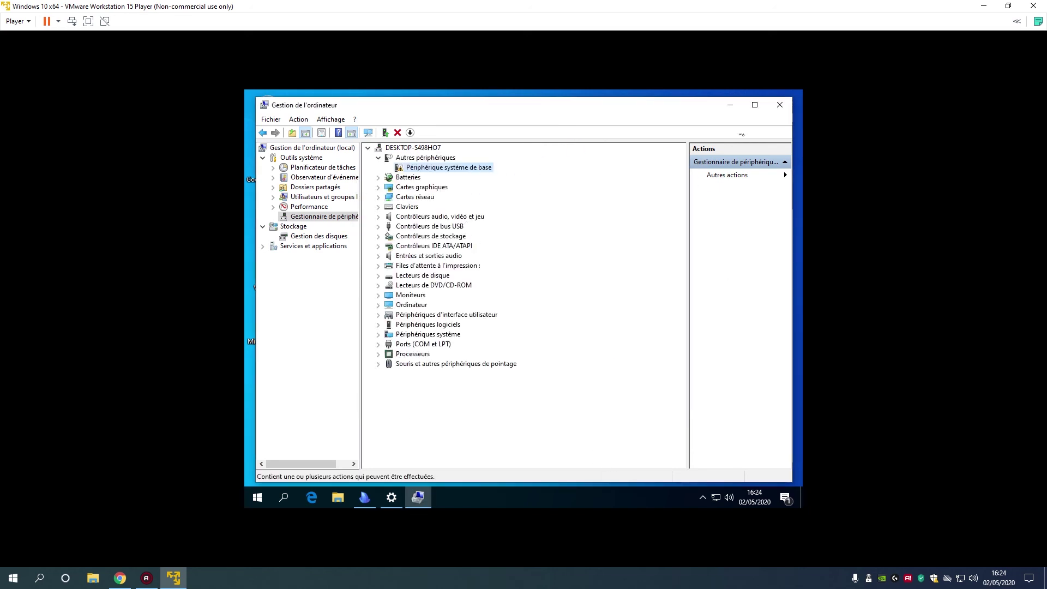
{"action": "left_click", "coordinate": [780, 106]}
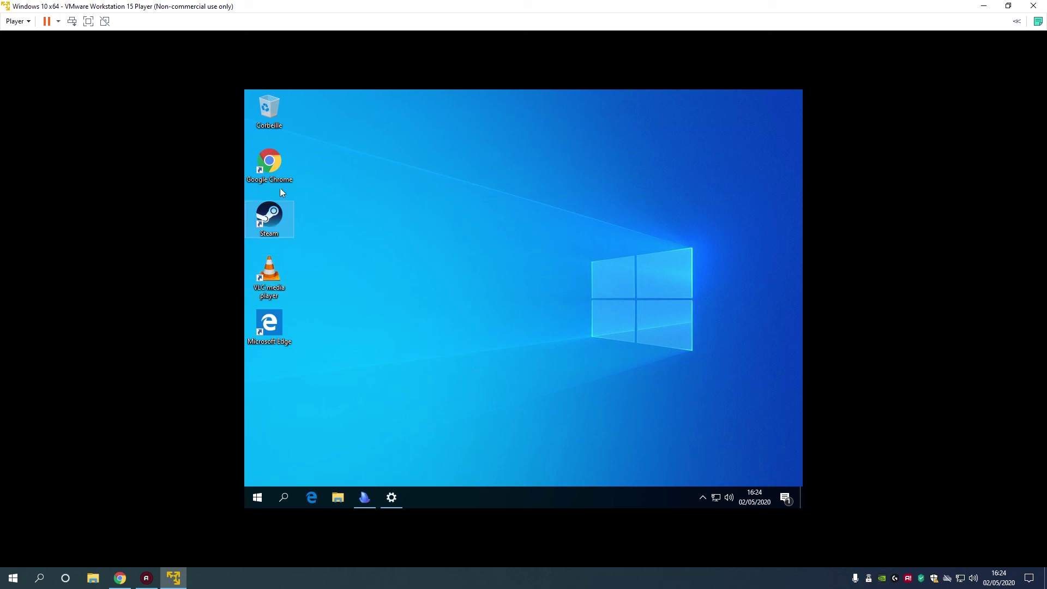
- Bring up the Ninite window to check the status of each app's installation, then close it
{"action": "left_click", "coordinate": [269, 152]}
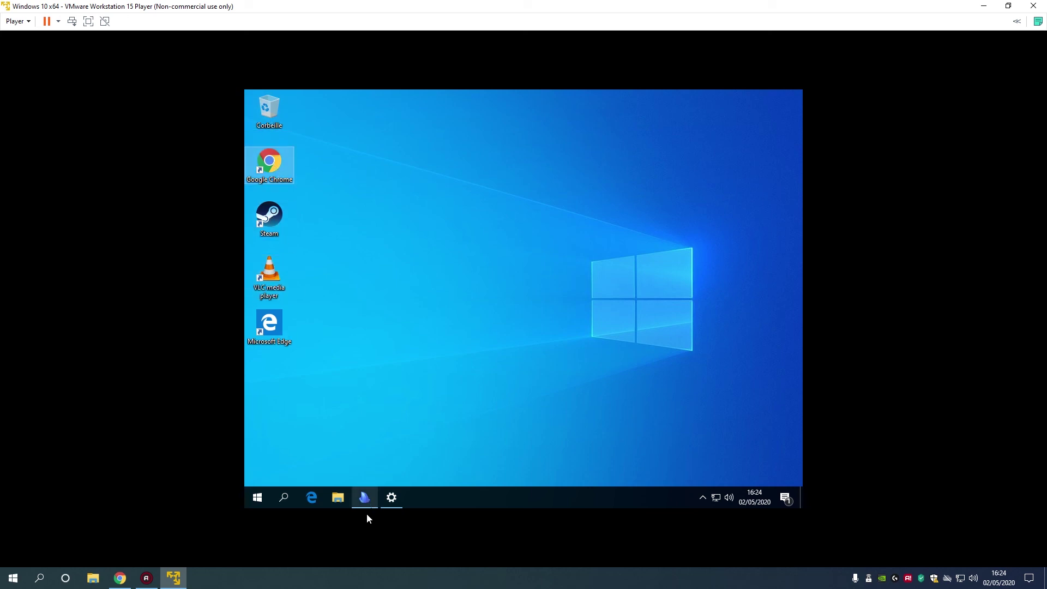
{"action": "left_click", "coordinate": [364, 497]}
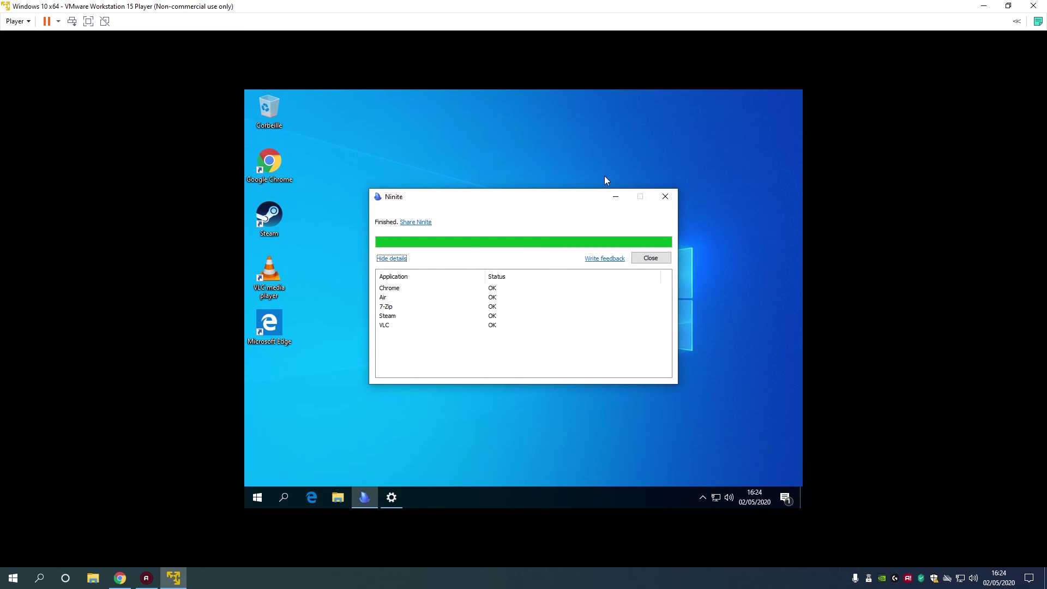
{"action": "left_click", "coordinate": [648, 262]}
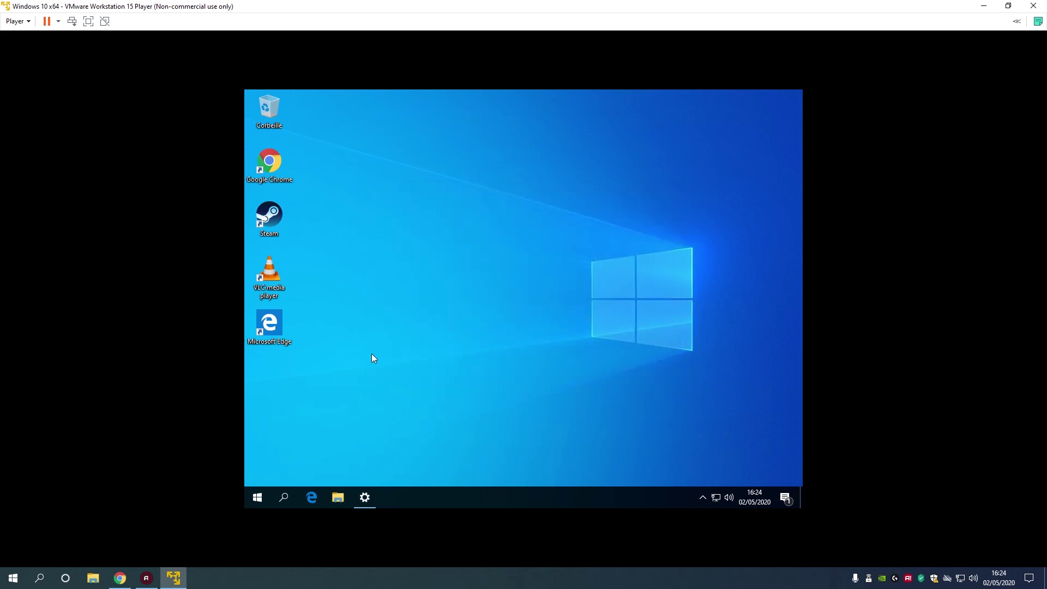
- Check the installation status of the pending updates in Windows Update, then minimise the settings window
{"action": "left_click", "coordinate": [366, 499]}
{"action": "left_click", "coordinate": [373, 502]}
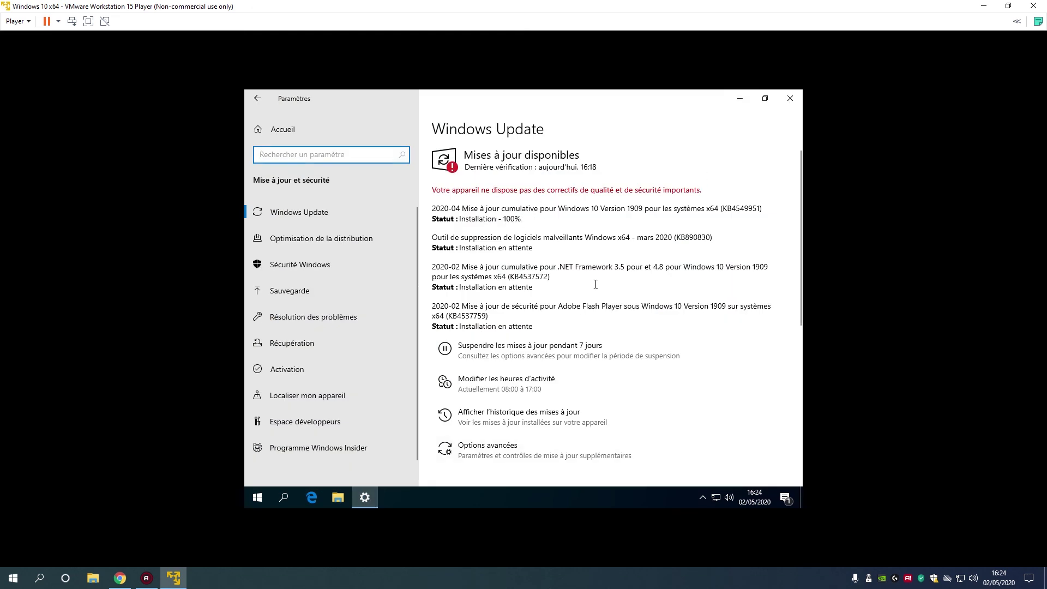
{"action": "left_click", "coordinate": [741, 100]}
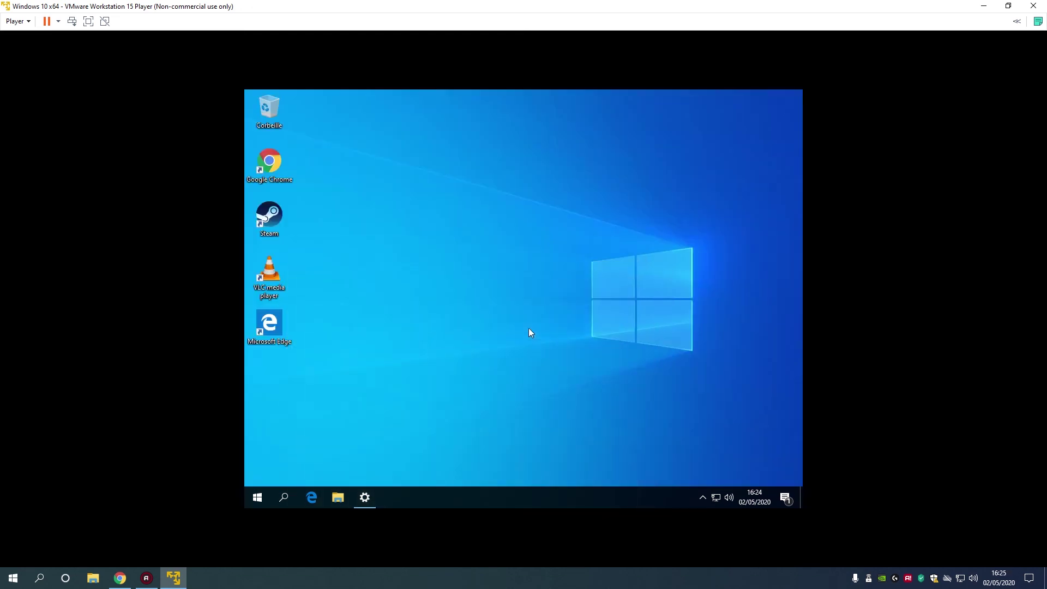
- From the Thèmes personalisation settings, add the Ordinateur and Fichiers de l'utilisateur icons to the desktop, apply, and close the settings
{"action": "right_click", "coordinate": [501, 223]}
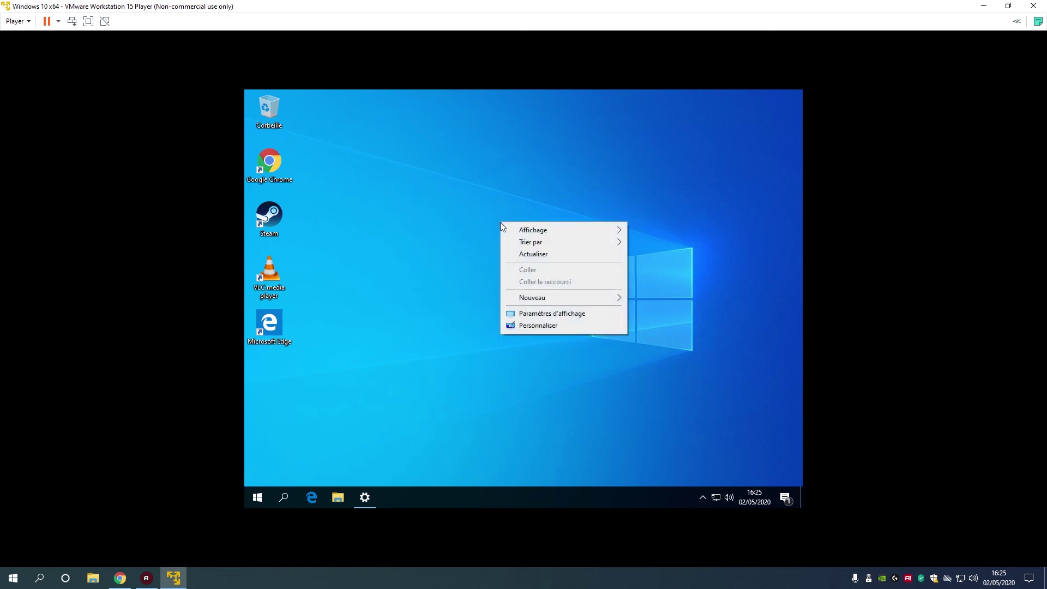
{"action": "left_click", "coordinate": [542, 326]}
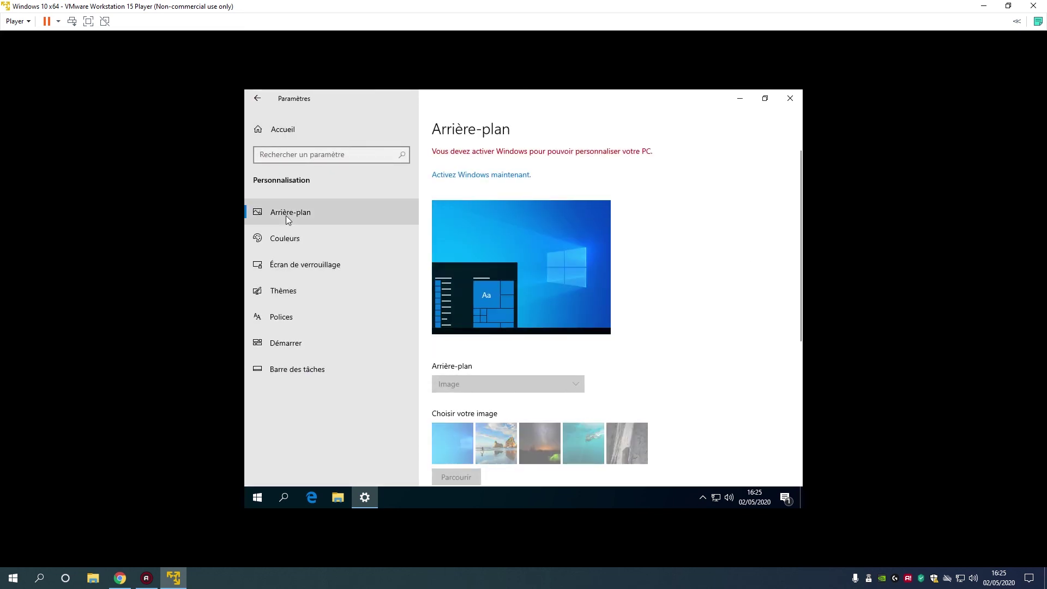
{"action": "left_click", "coordinate": [299, 290]}
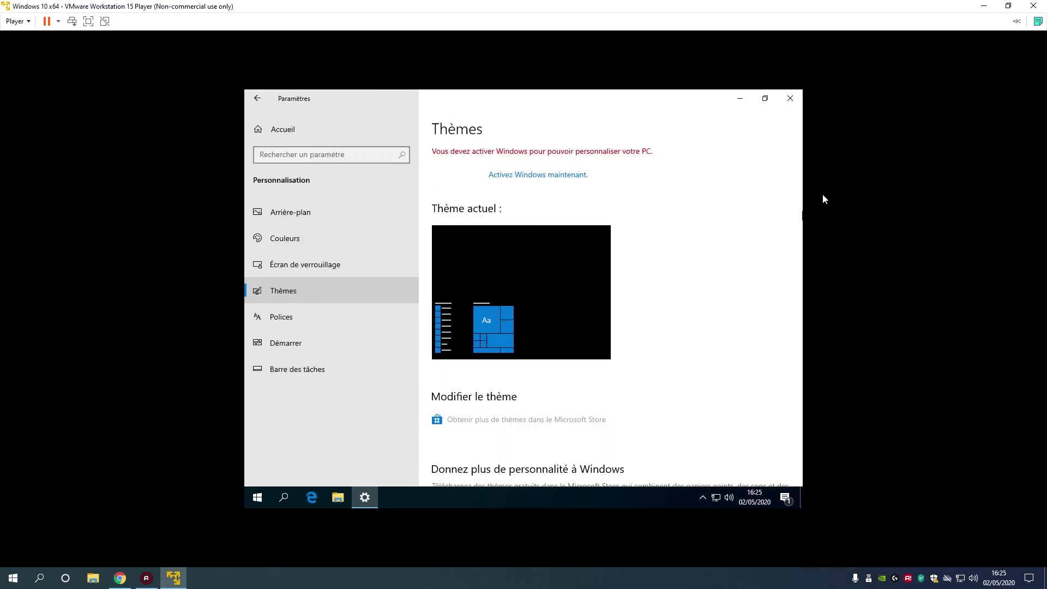
{"action": "scroll", "coordinate": [646, 219], "scroll_direction": "down", "scroll_amount": 10}
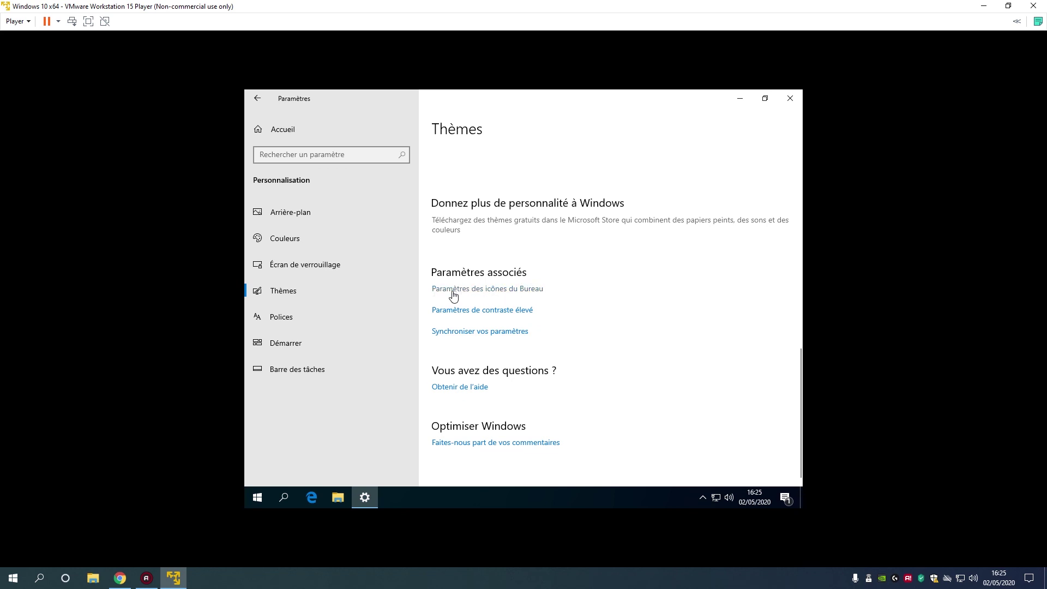
{"action": "left_click", "coordinate": [523, 292]}
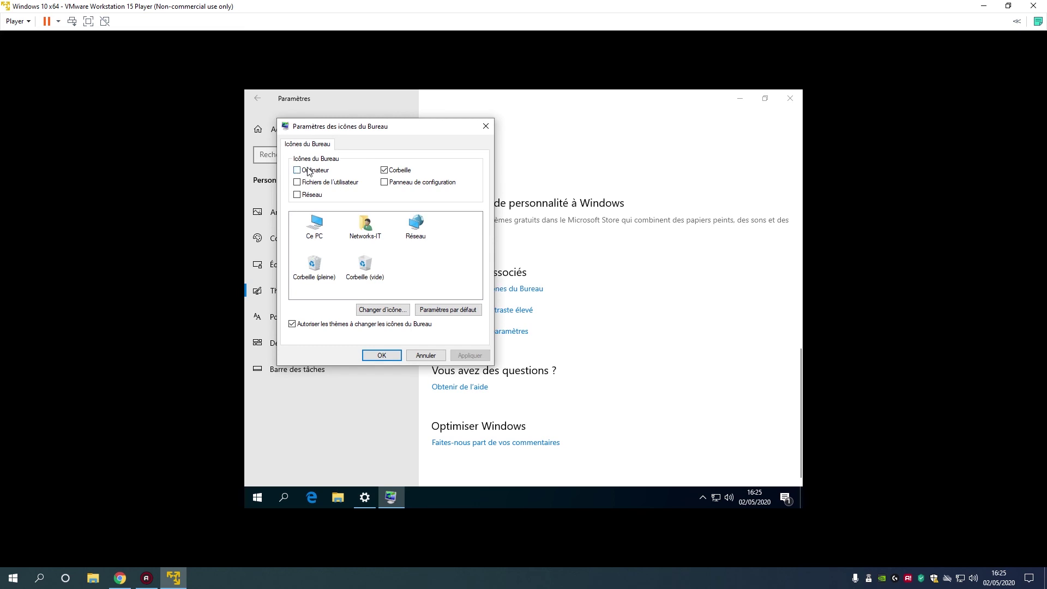
{"action": "left_click", "coordinate": [310, 173]}
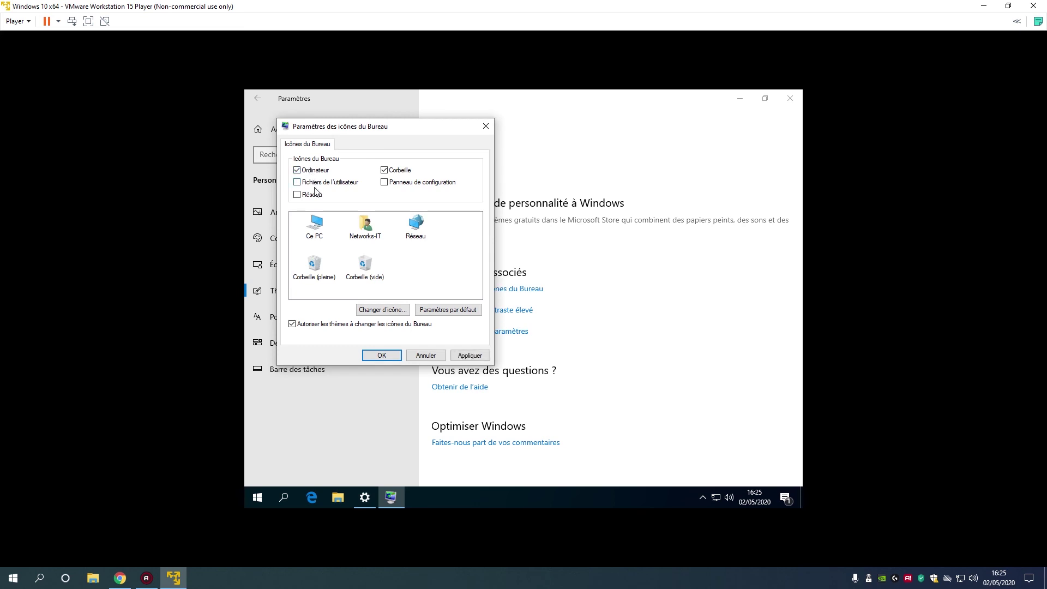
{"action": "left_click", "coordinate": [478, 355]}
{"action": "left_click", "coordinate": [382, 355]}
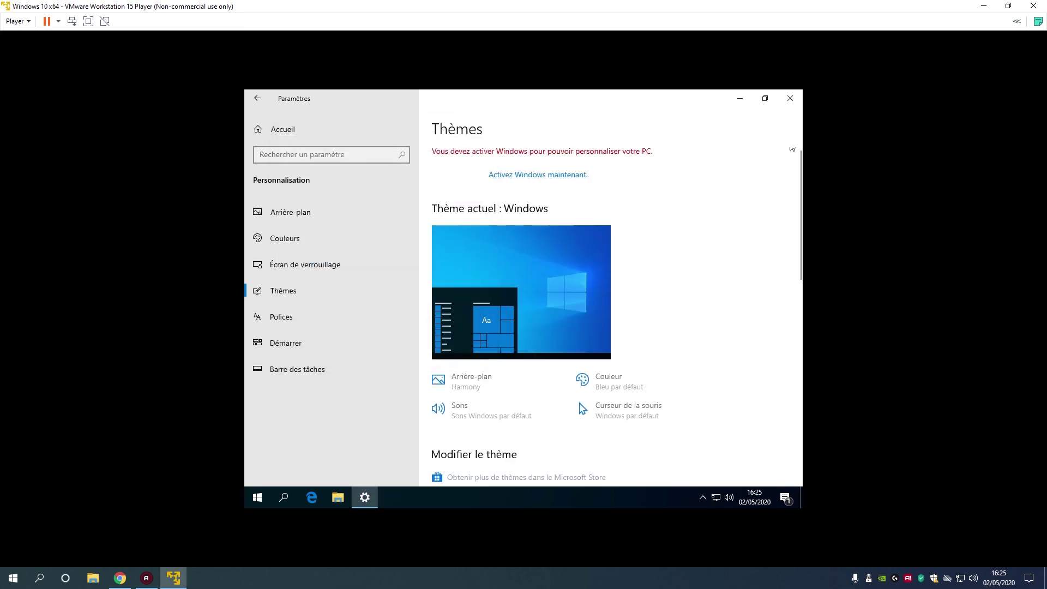
{"action": "left_click", "coordinate": [789, 100]}
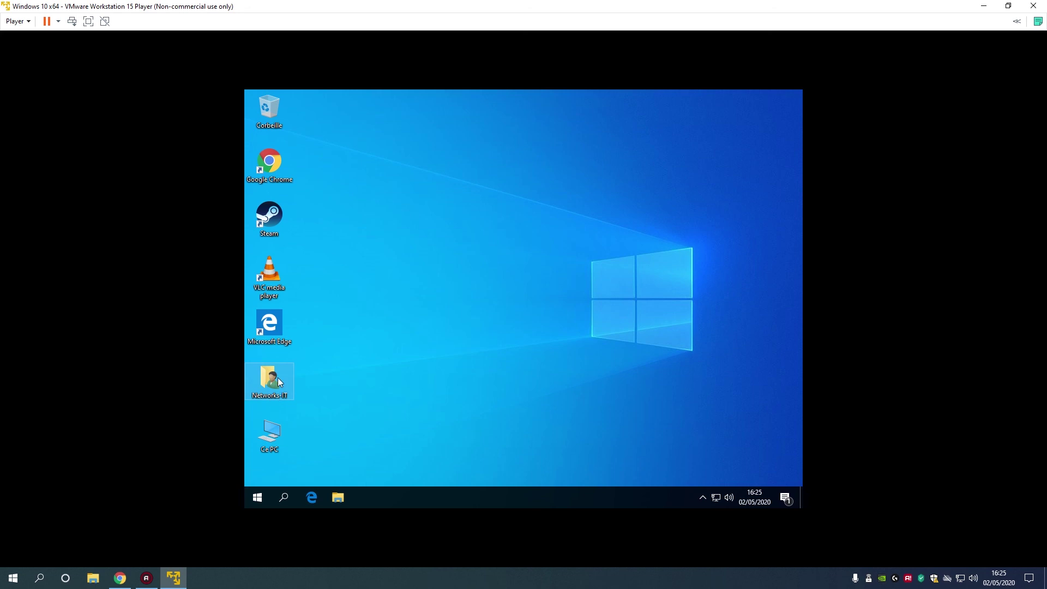
- View the contents of the user's files folder from its new desktop icon, close it, and open Ce PC from the desktop
{"action": "double_click", "coordinate": [289, 389]}
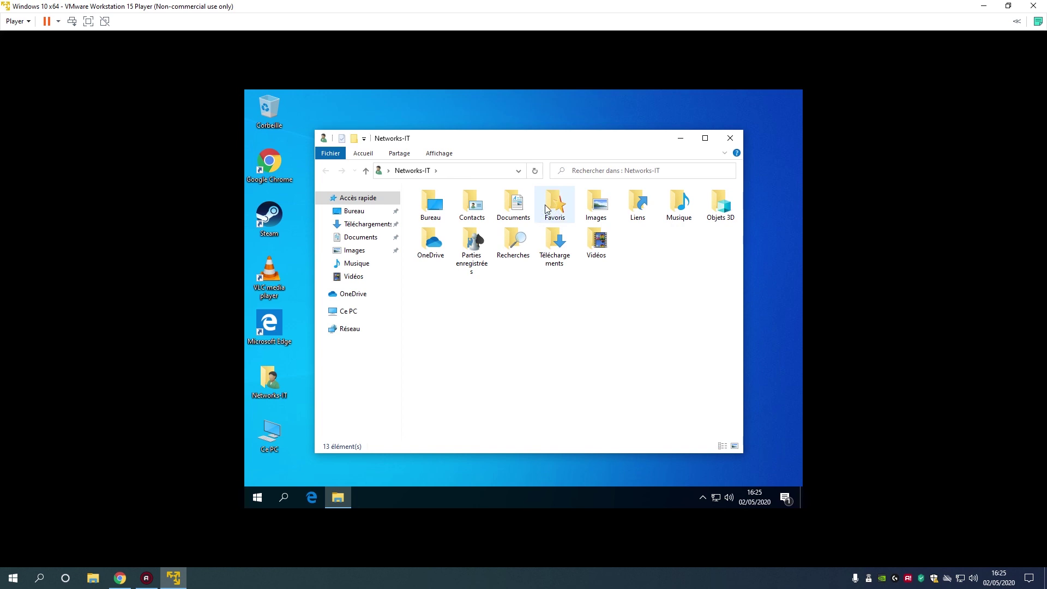
{"action": "left_click", "coordinate": [731, 140]}
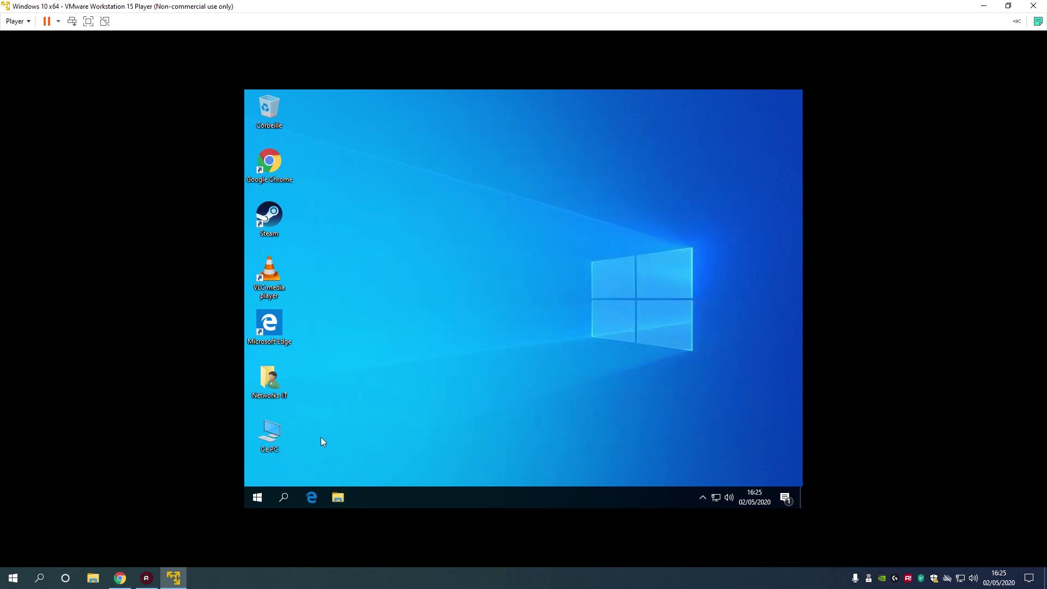
{"action": "double_click", "coordinate": [269, 436]}
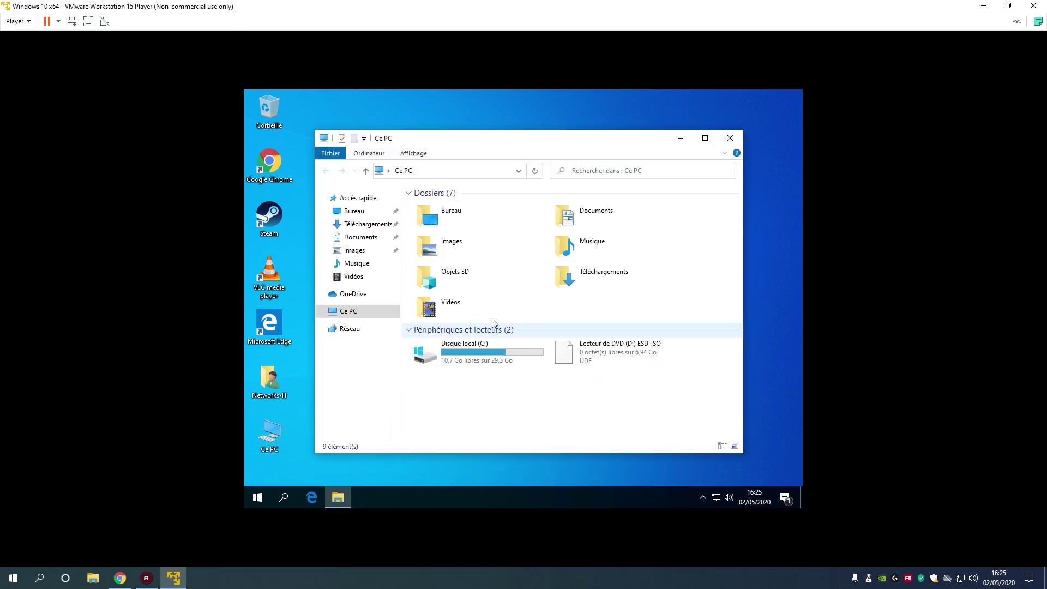
- View the contents of Disque local (C:), return to Ce PC, and close the Explorer window
{"action": "double_click", "coordinate": [482, 363]}
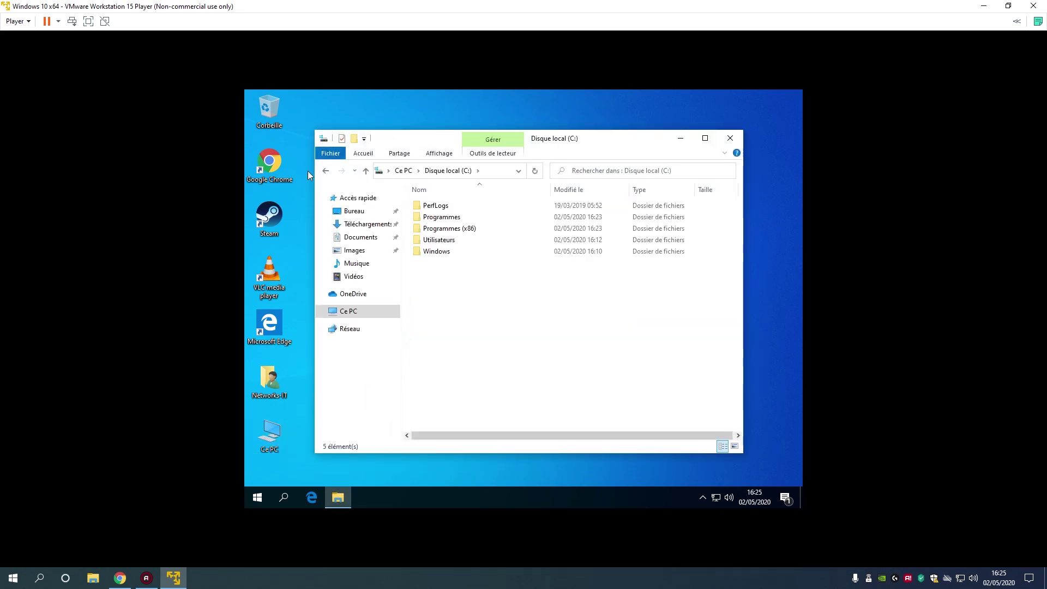
{"action": "key", "text": "alt+Left"}
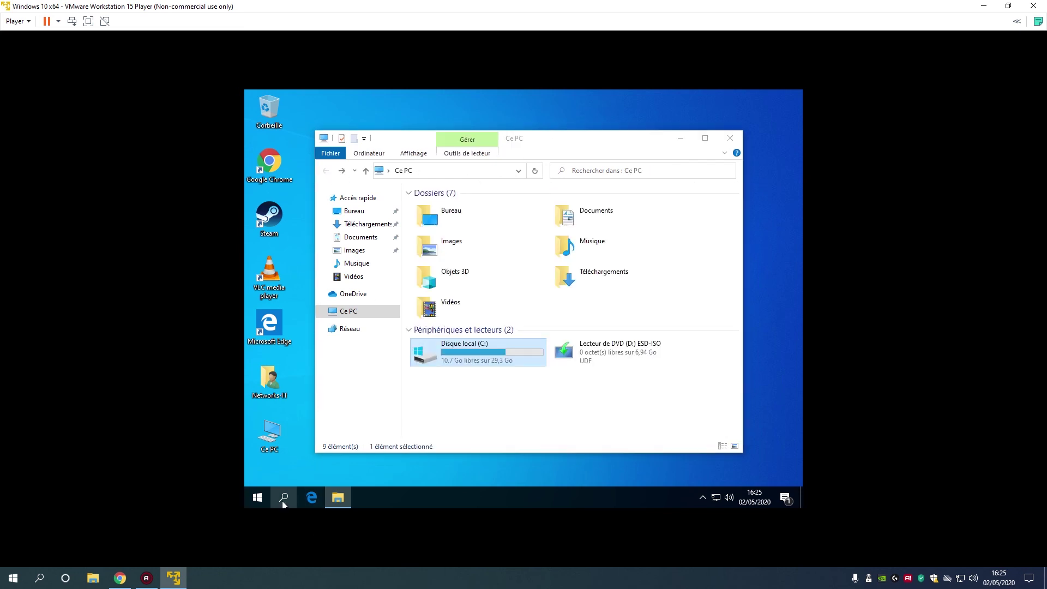
{"action": "left_click", "coordinate": [283, 497]}
{"action": "left_click", "coordinate": [772, 216]}
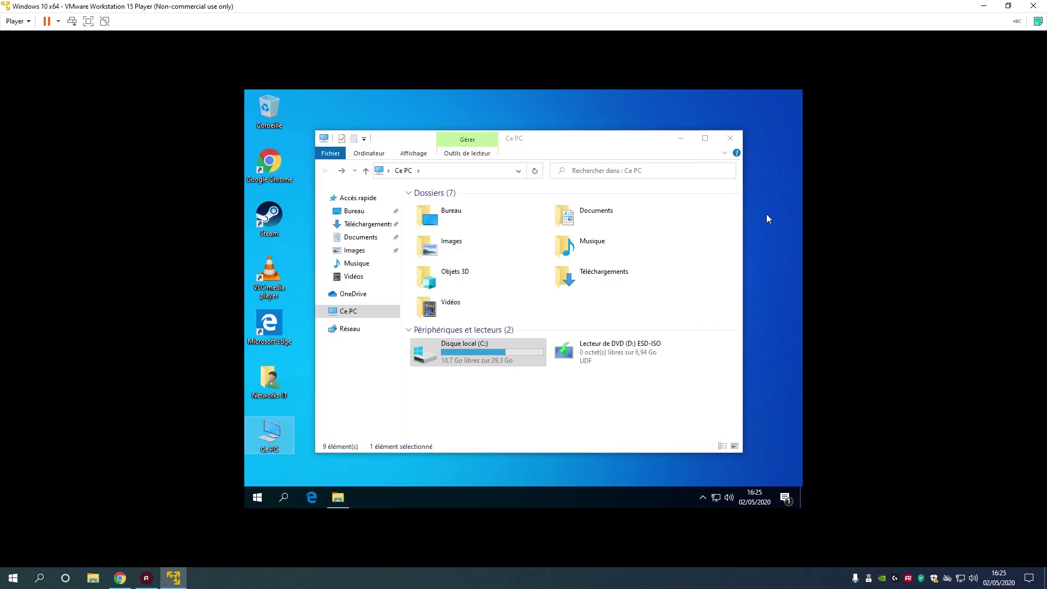
{"action": "left_click", "coordinate": [730, 137]}
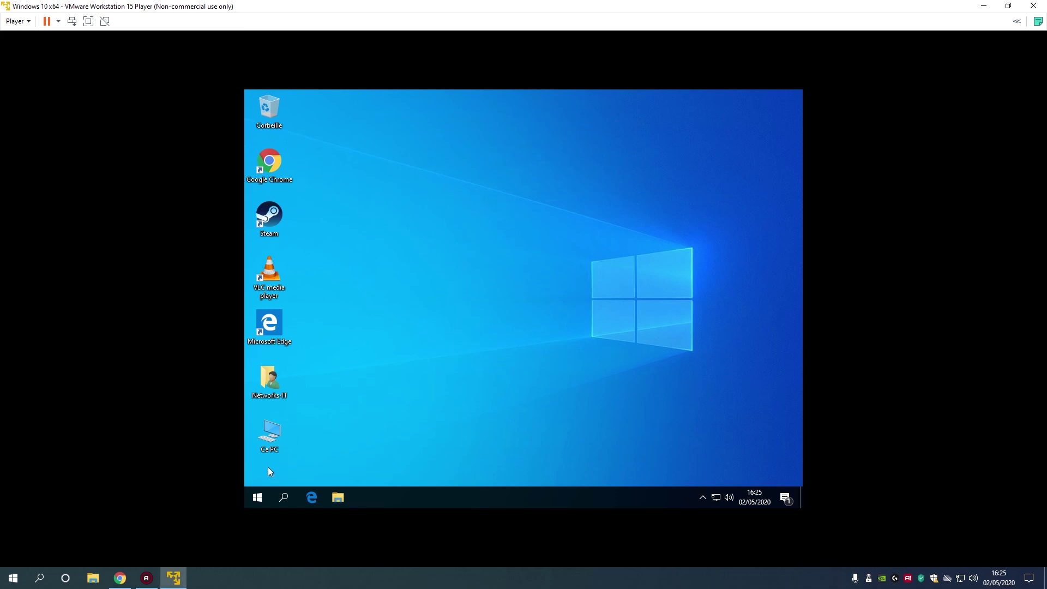
- View the available actions for the Ce PC desktop icon and dismiss them without choosing any
{"action": "right_click", "coordinate": [267, 434]}
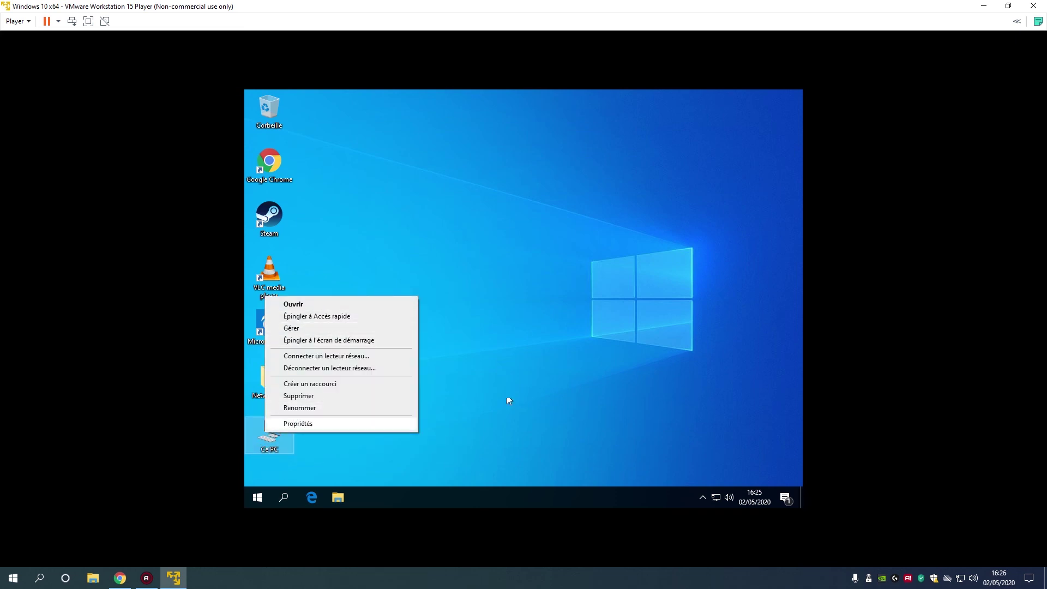
{"action": "left_click", "coordinate": [679, 339]}
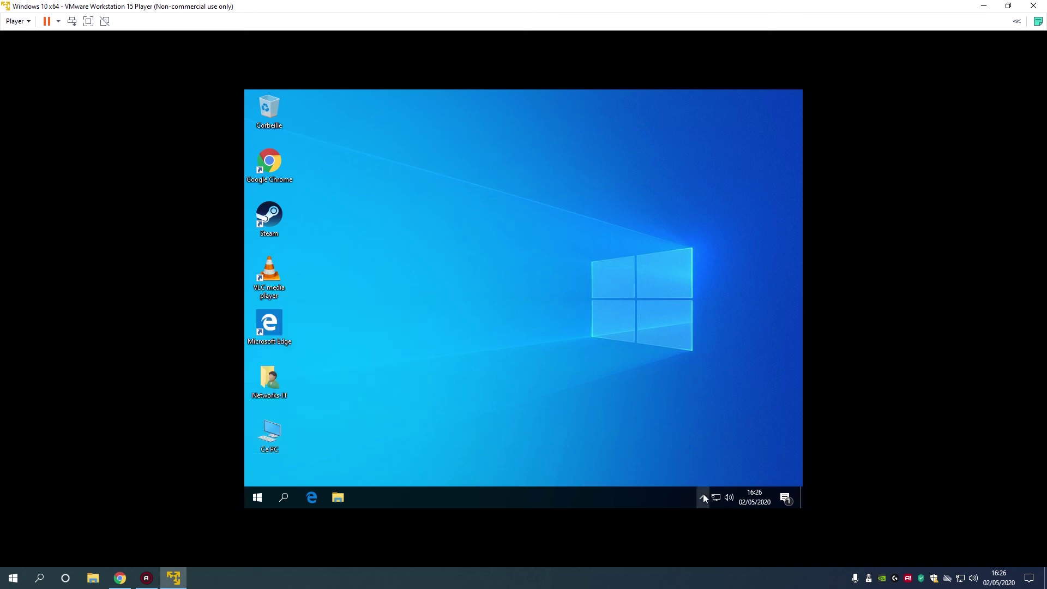